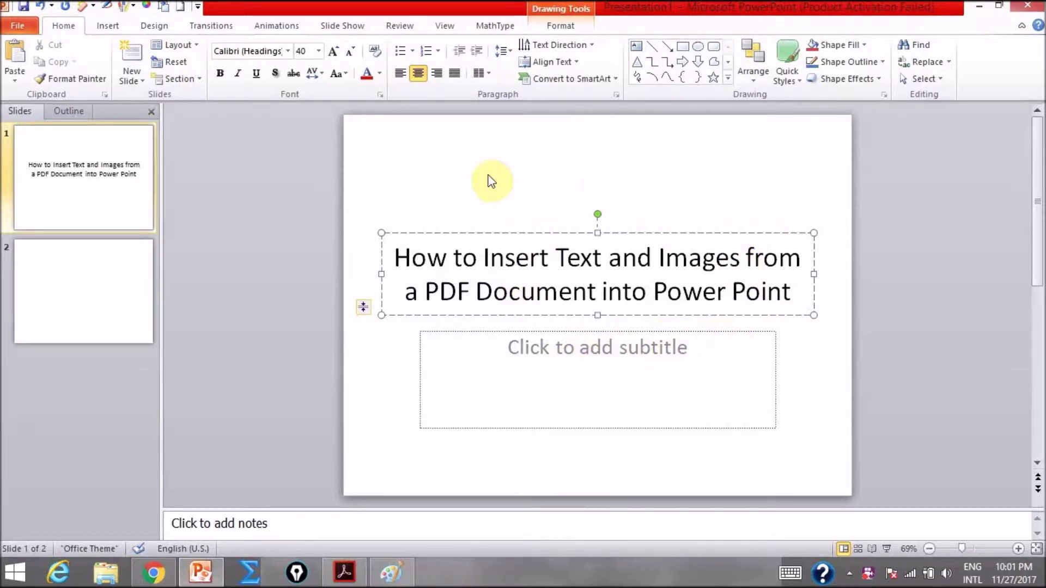
# Switch to Acrobat Reader and zoom to 75% so page 2's flow chart fits on screen
pyautogui.click(345, 574)
pyautogui.scroll(2, 635, 336)
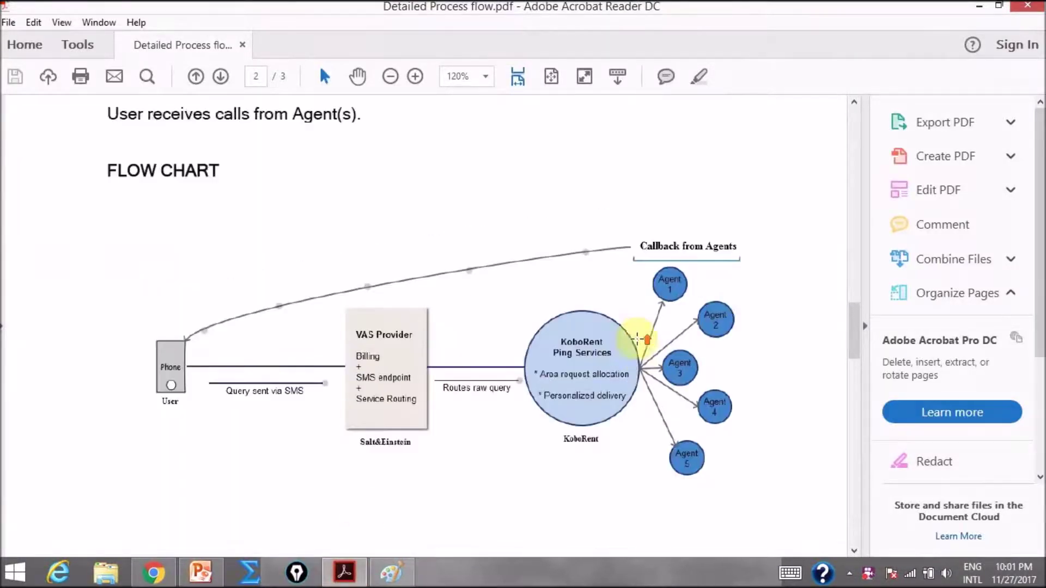
pyautogui.scroll(-1, 635, 337)
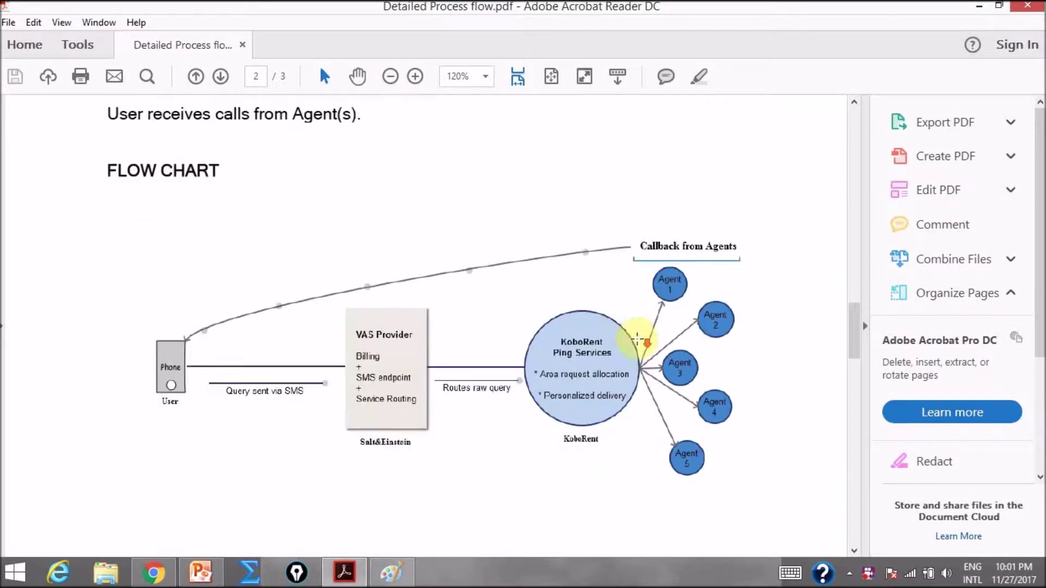
pyautogui.click(484, 80)
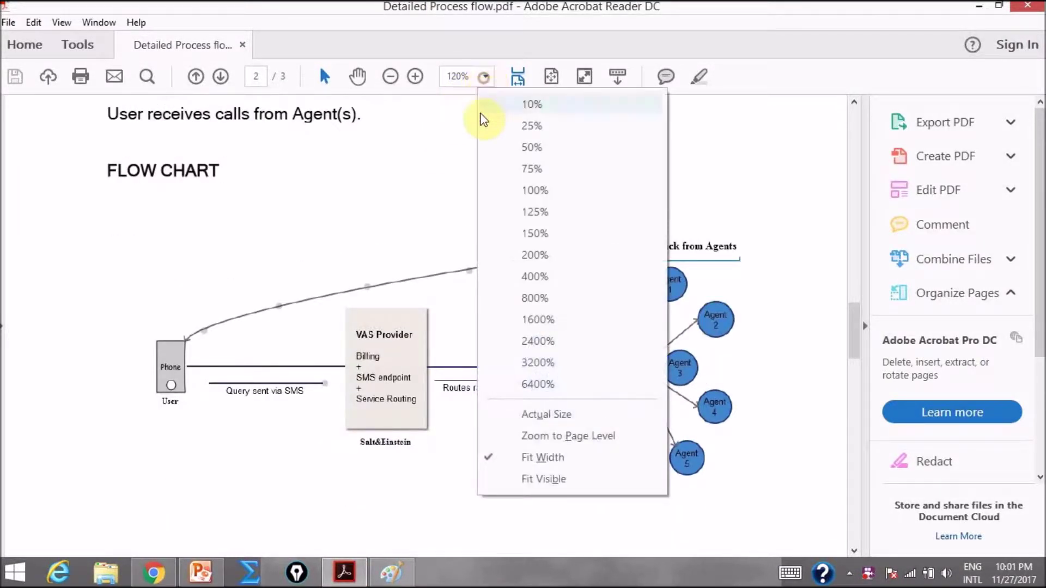
pyautogui.click(523, 170)
pyautogui.scroll(3, 540, 294)
pyautogui.scroll(3, 543, 298)
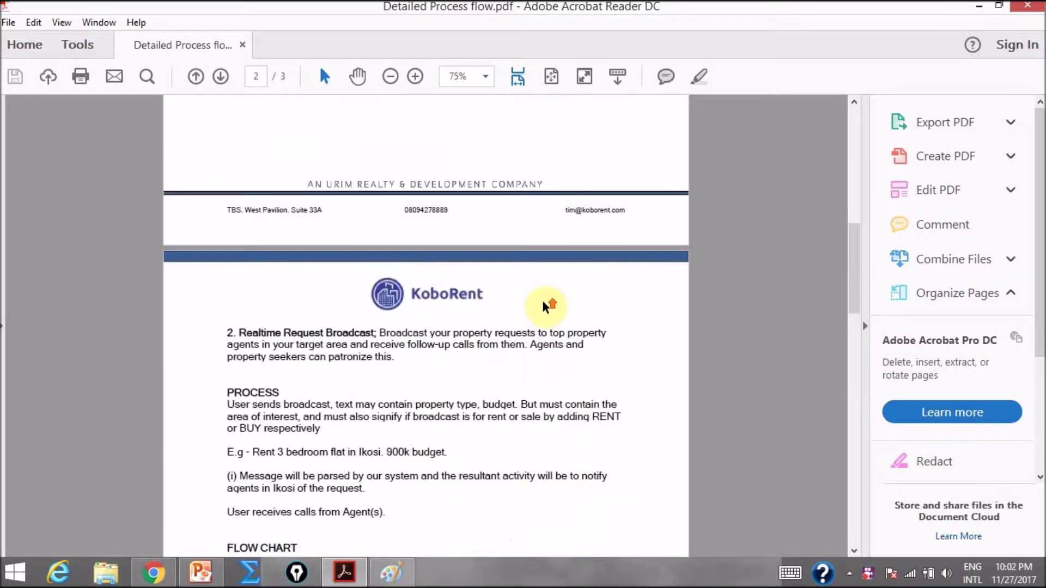
pyautogui.scroll(3, 543, 298)
pyautogui.scroll(3, 543, 298)
pyautogui.scroll(2, 544, 298)
pyautogui.scroll(-6, 544, 298)
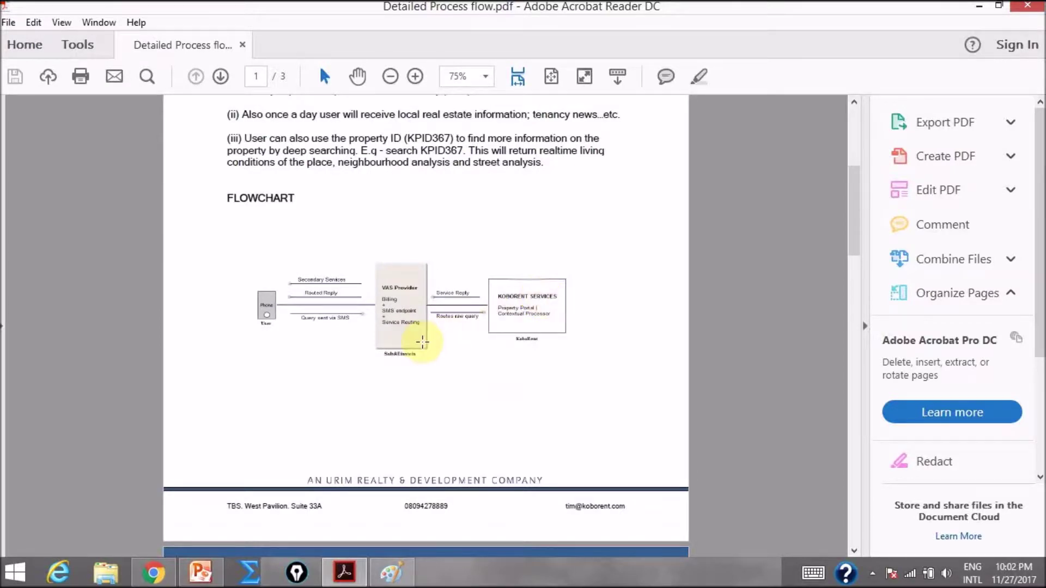
pyautogui.scroll(-5, 474, 323)
pyautogui.scroll(-4, 474, 322)
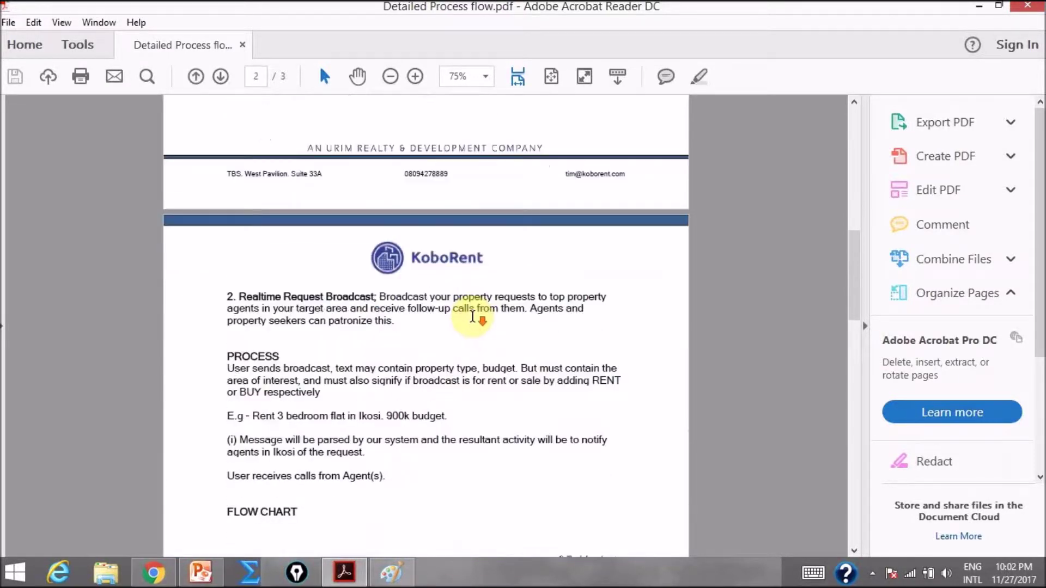
pyautogui.scroll(-4, 479, 343)
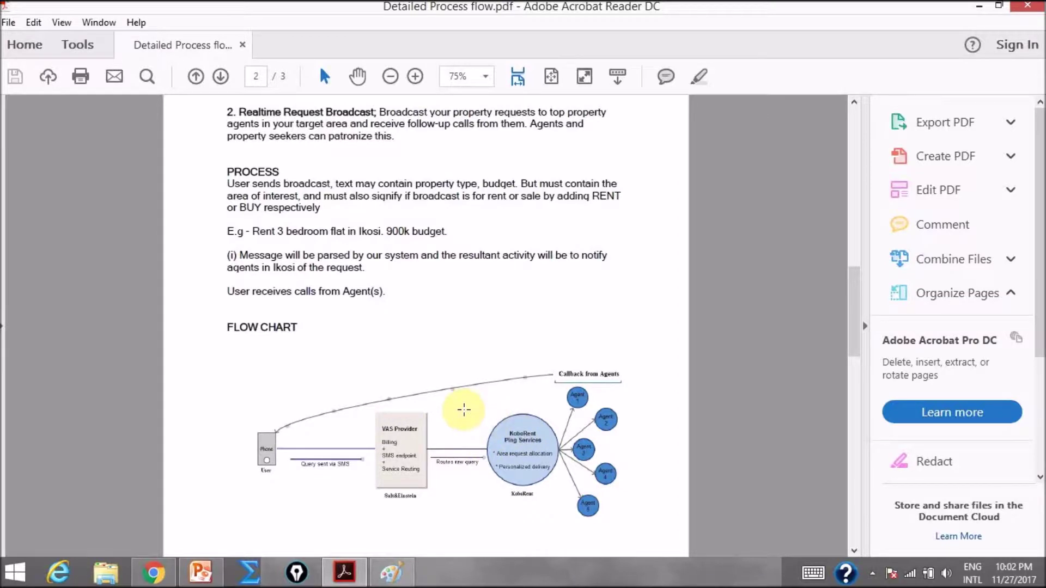
pyautogui.scroll(-4, 463, 415)
pyautogui.scroll(-4, 470, 409)
pyautogui.scroll(4, 476, 365)
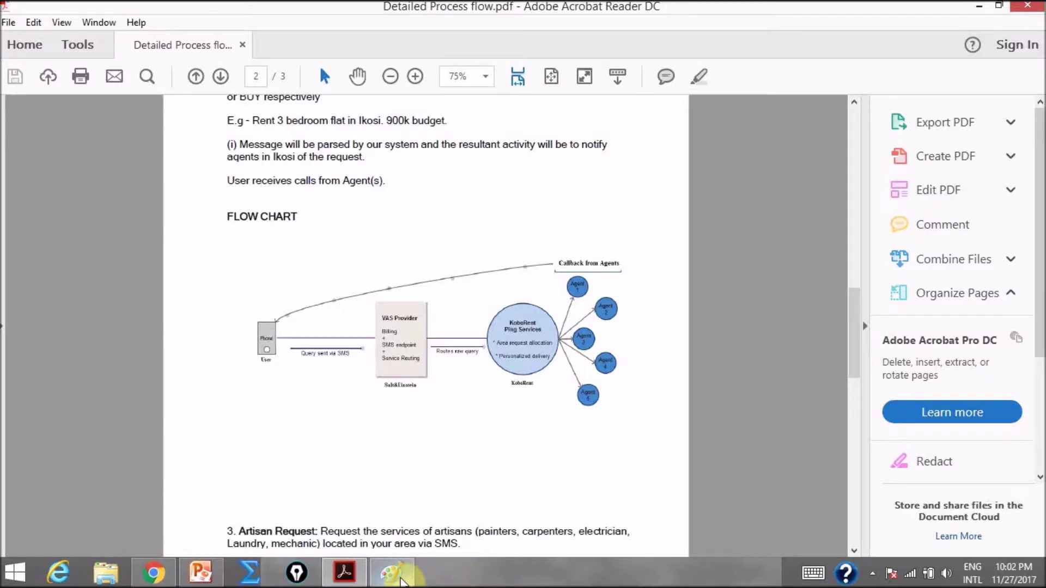
# Paste the PDF screenshot onto the Paint canvas and drag it up and left
pyautogui.click(394, 572)
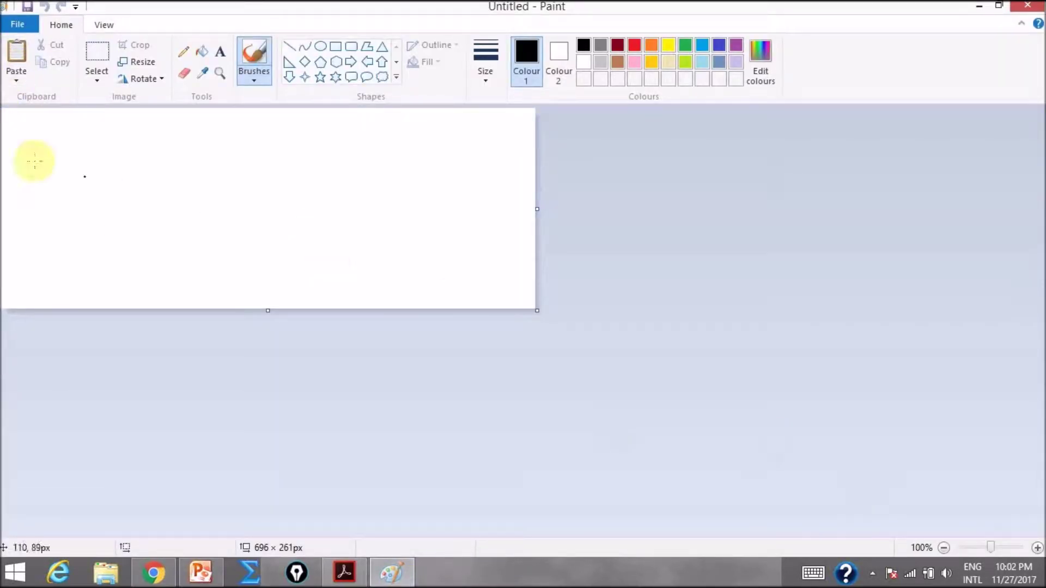
pyautogui.click(16, 58)
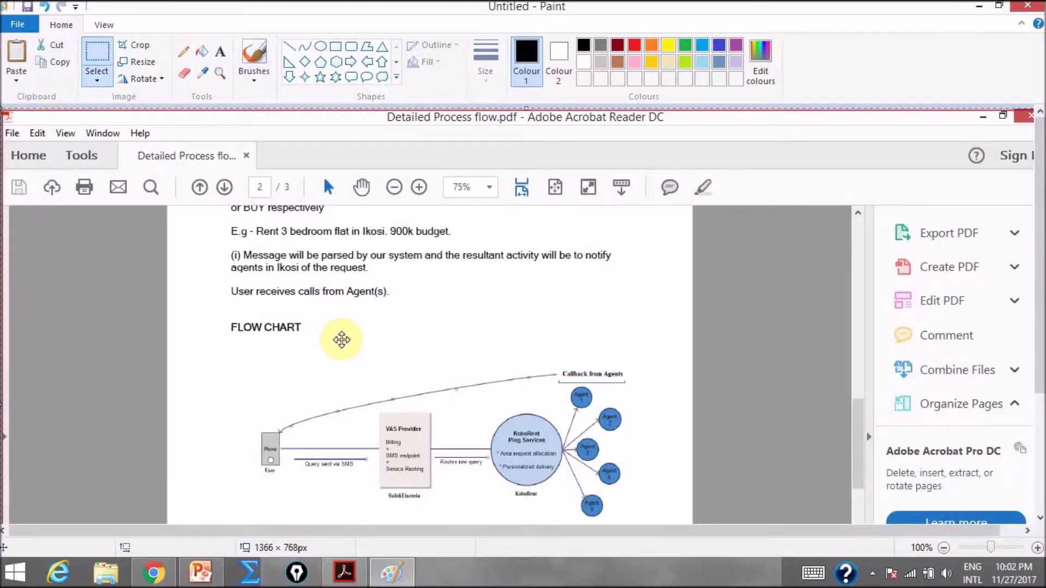
pyautogui.moveTo(342, 340); pyautogui.dragTo(318, 230)
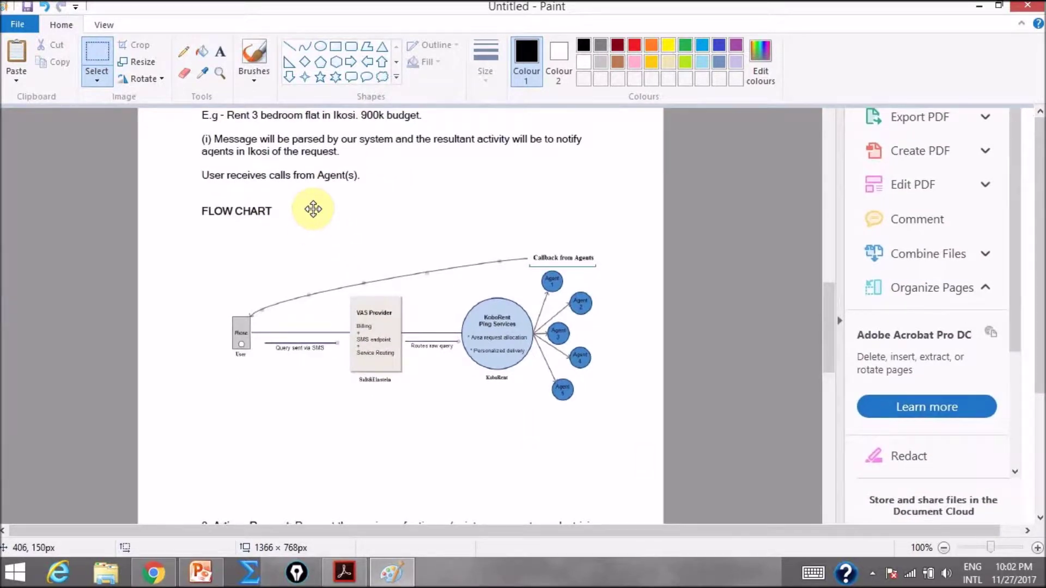
pyautogui.moveTo(318, 231); pyautogui.dragTo(314, 190)
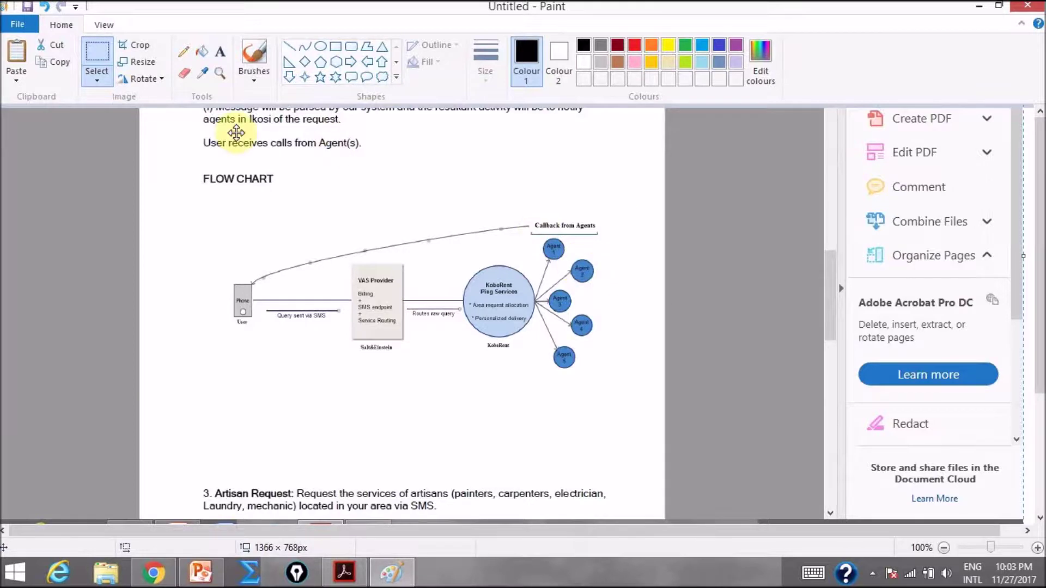
pyautogui.click(98, 57)
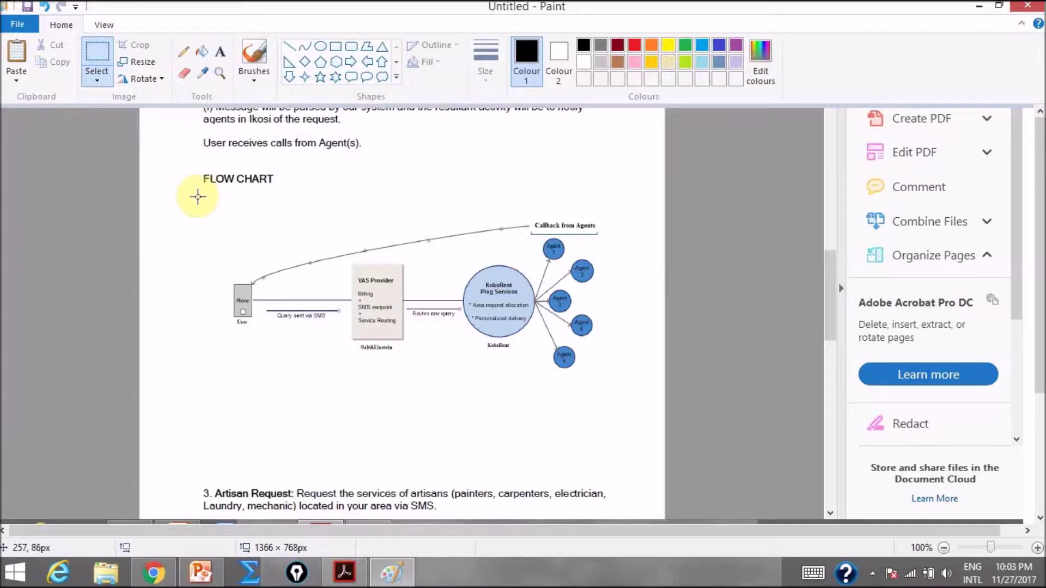
# Select the rectangle around the flow chart diagram, copy it, and return to PowerPoint
pyautogui.moveTo(201, 192); pyautogui.dragTo(606, 382)
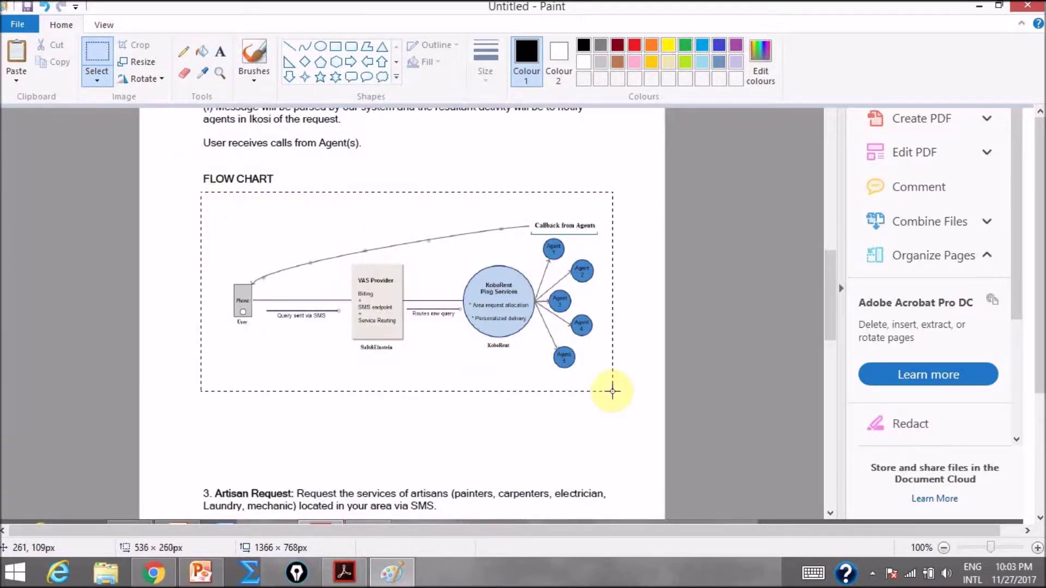
pyautogui.moveTo(607, 382); pyautogui.dragTo(615, 392)
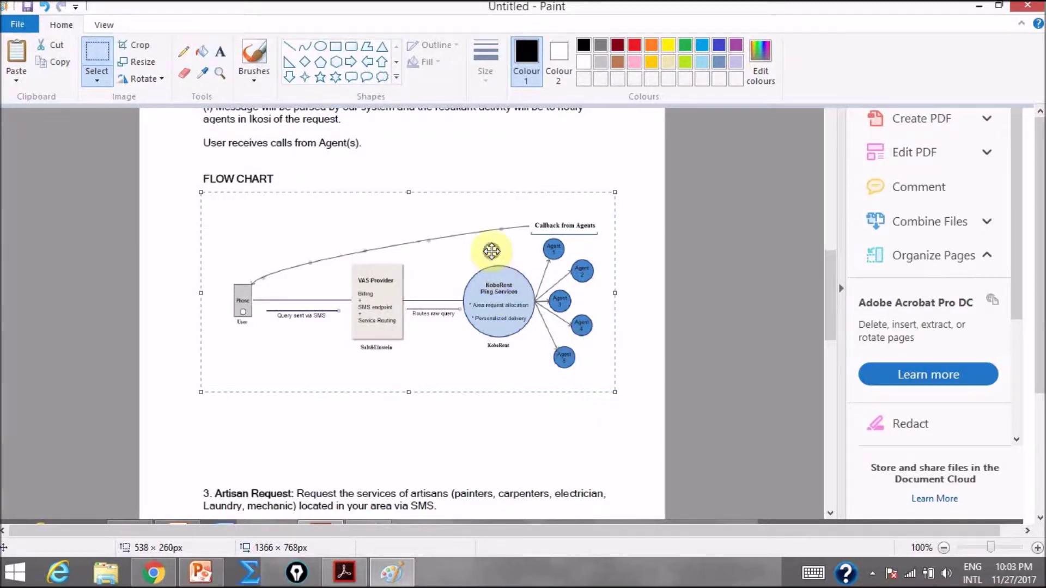
pyautogui.rightClick(493, 252)
pyautogui.click(528, 279)
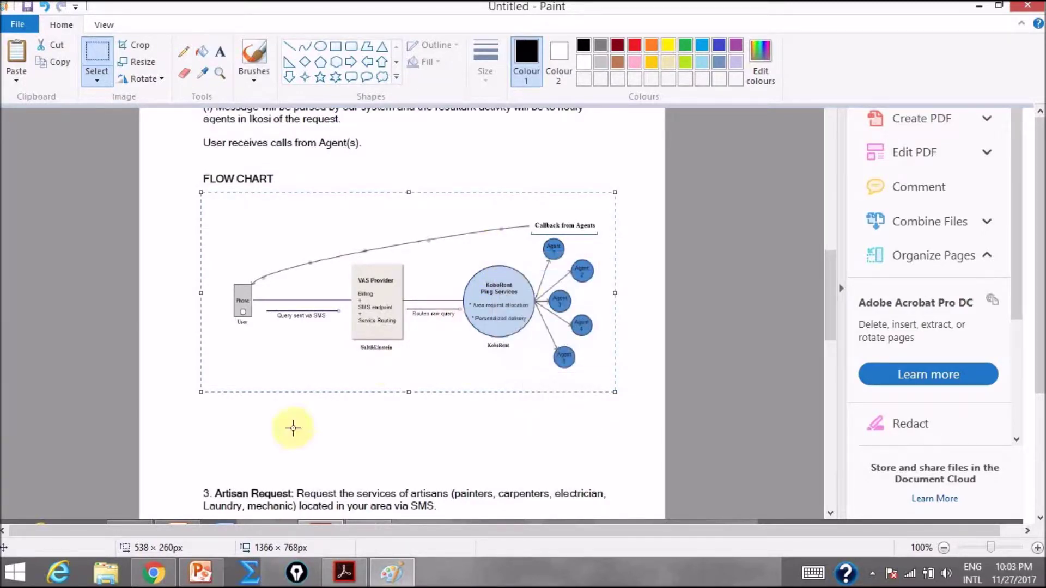
pyautogui.click(201, 572)
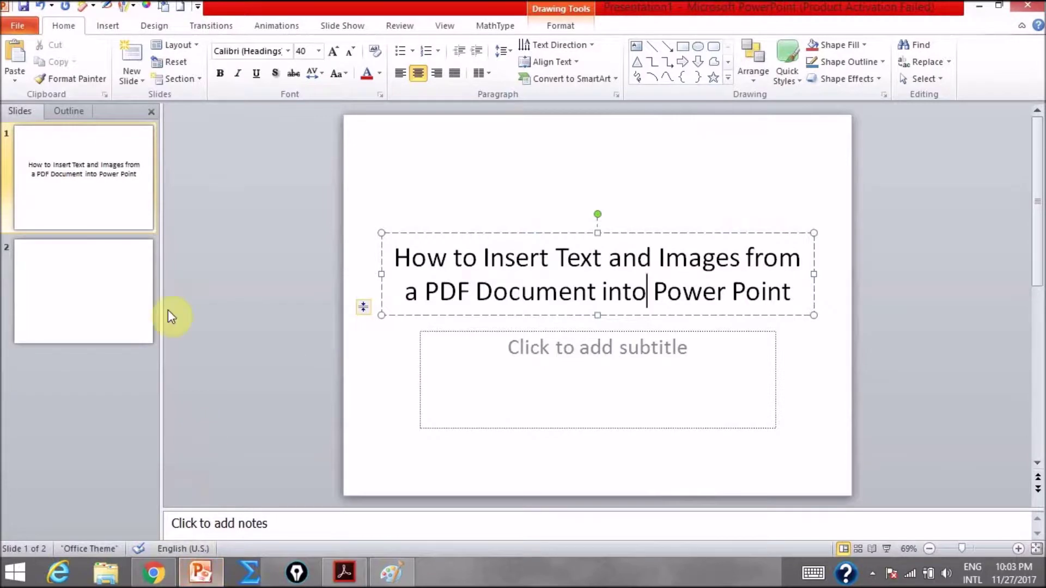
# Paste the copied flow chart as a picture into slide 2's content placeholder
pyautogui.click(115, 283)
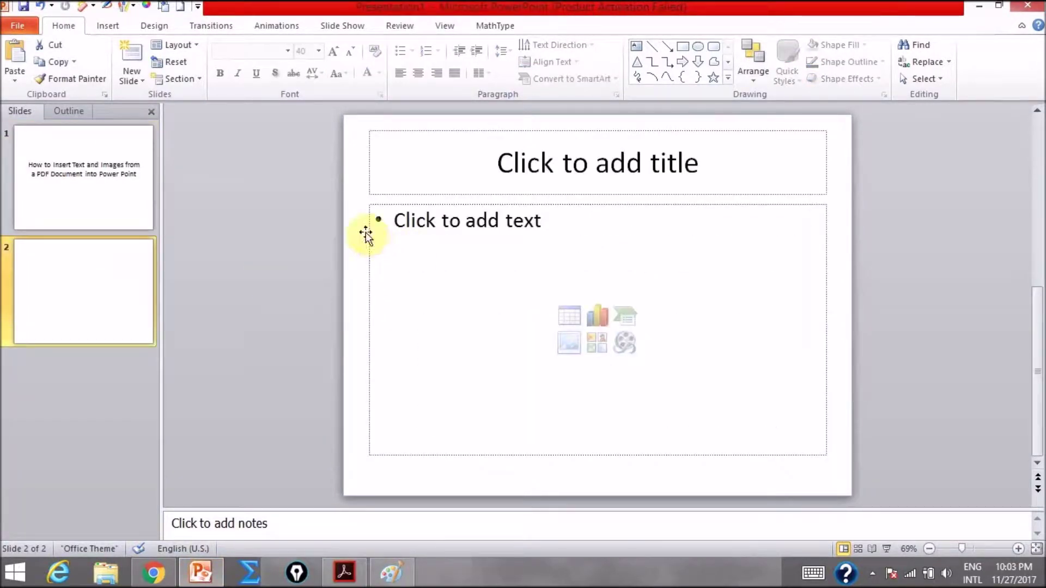
pyautogui.click(746, 256)
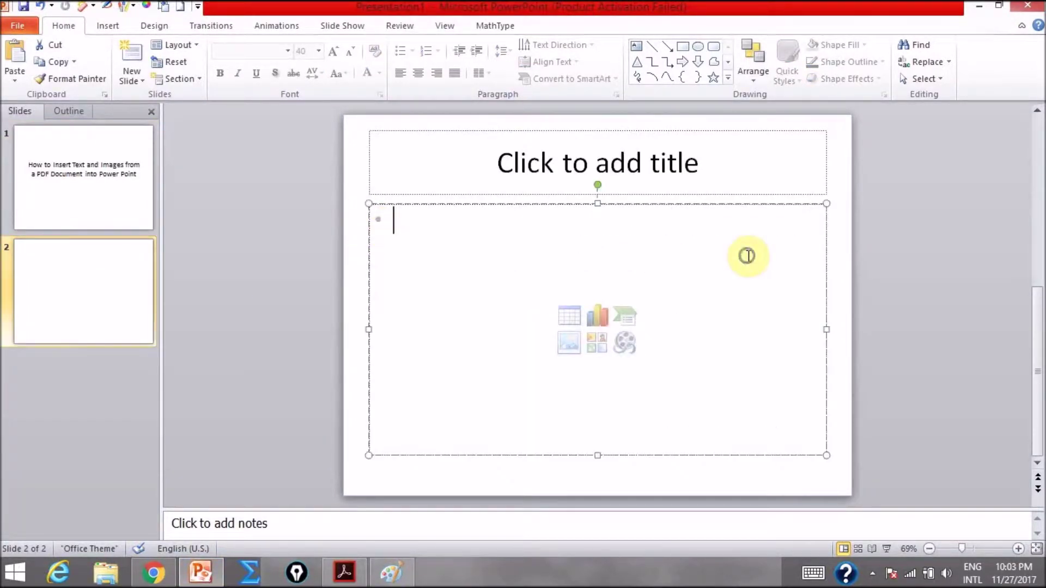
pyautogui.rightClick(745, 256)
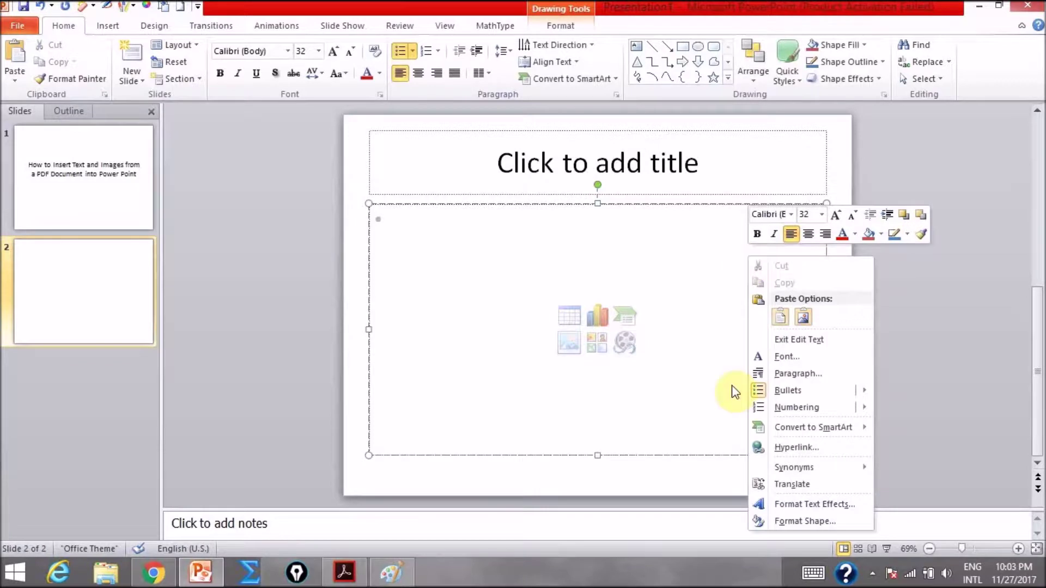
pyautogui.click(807, 321)
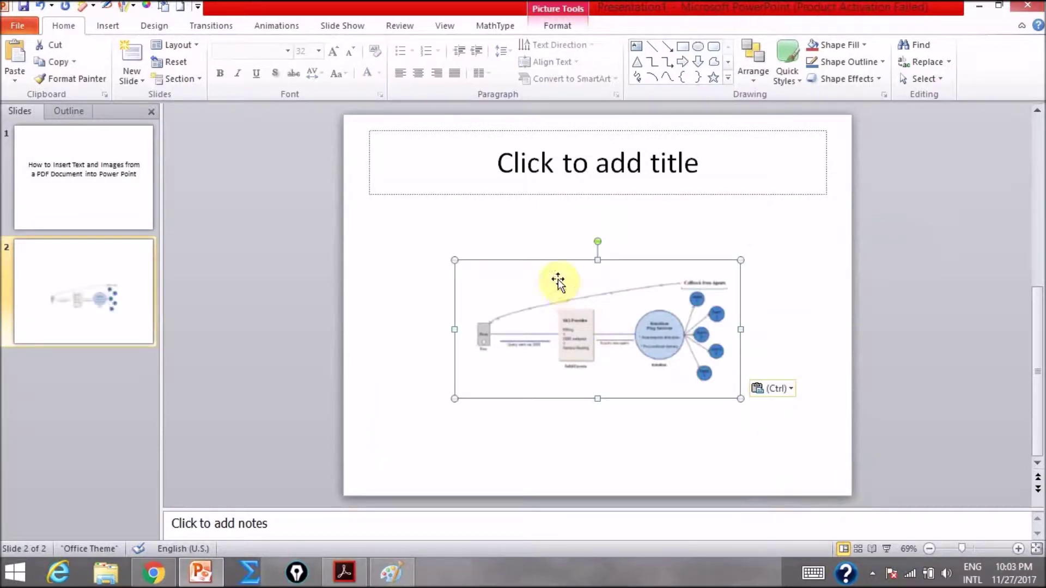
# Enlarge the flow chart picture and centre it below the slide 2 title
pyautogui.moveTo(597, 398); pyautogui.dragTo(597, 441)
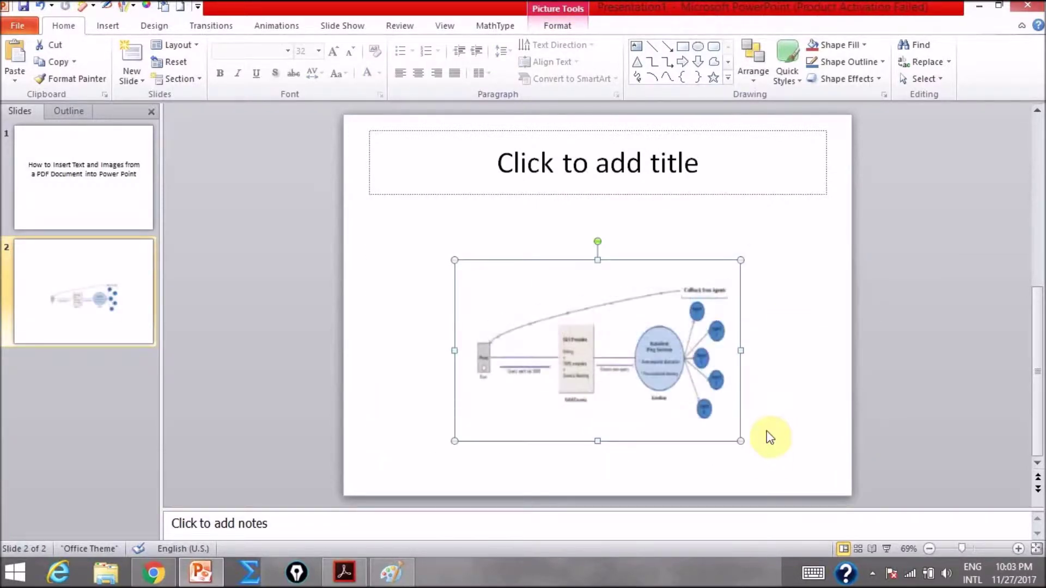
pyautogui.moveTo(742, 440); pyautogui.dragTo(823, 491)
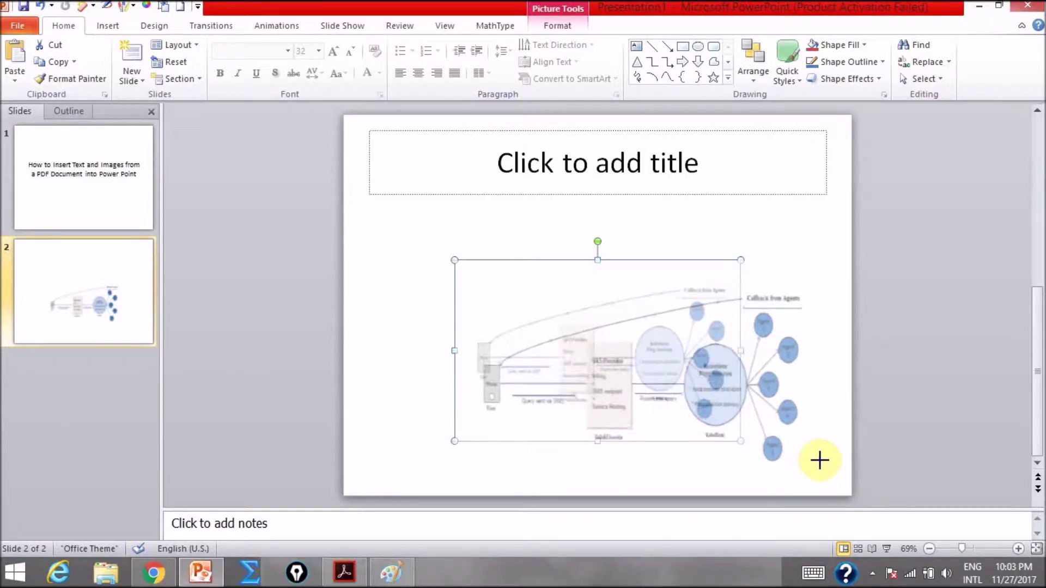
pyautogui.moveTo(663, 399)
pyautogui.mouseDown()
pyautogui.moveTo(620, 267)
pyautogui.moveTo(615, 275)
pyautogui.mouseUp()
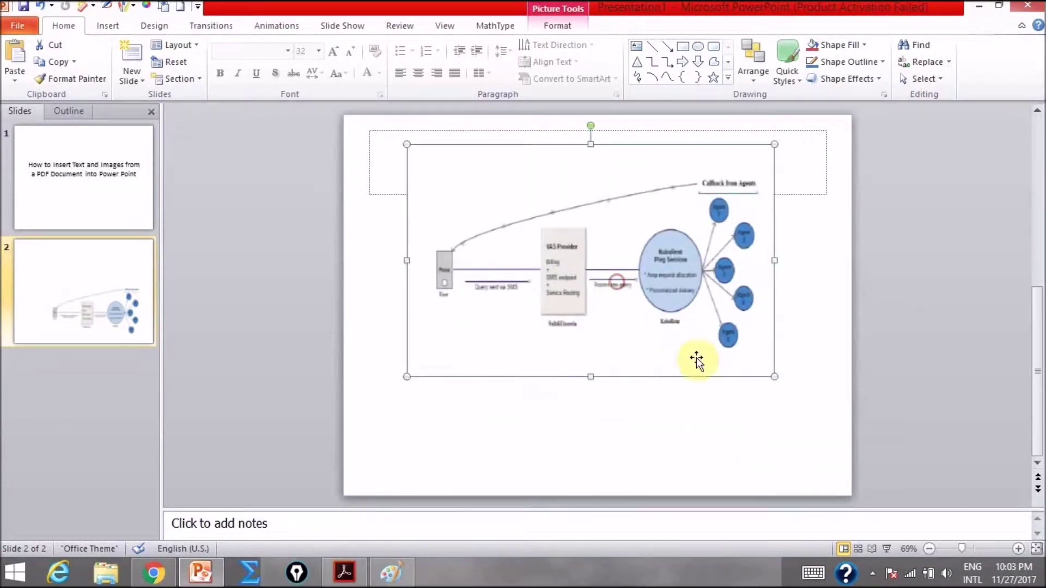
pyautogui.moveTo(774, 375); pyautogui.dragTo(828, 410)
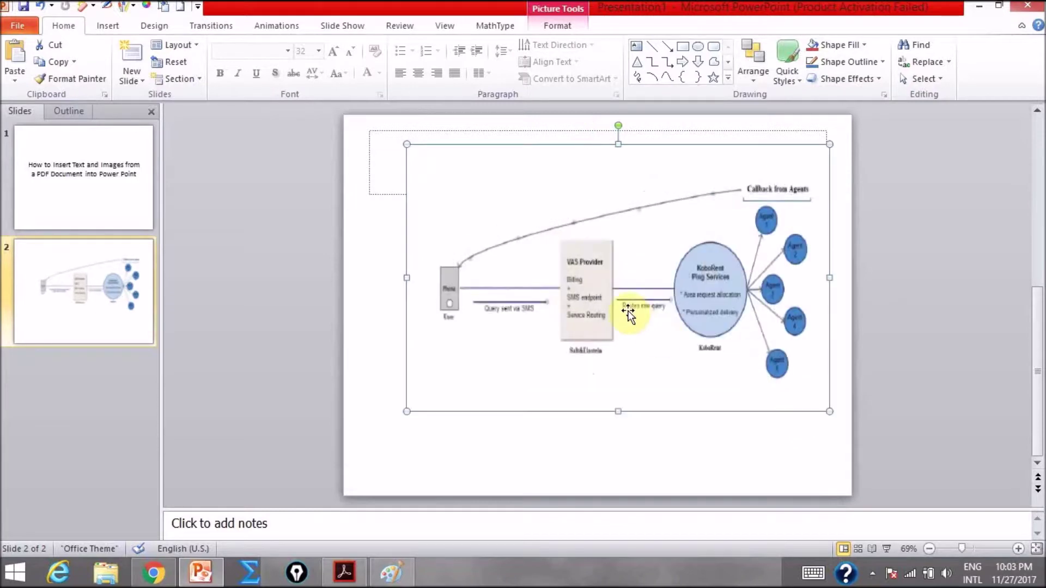
pyautogui.moveTo(596, 315); pyautogui.dragTo(542, 332)
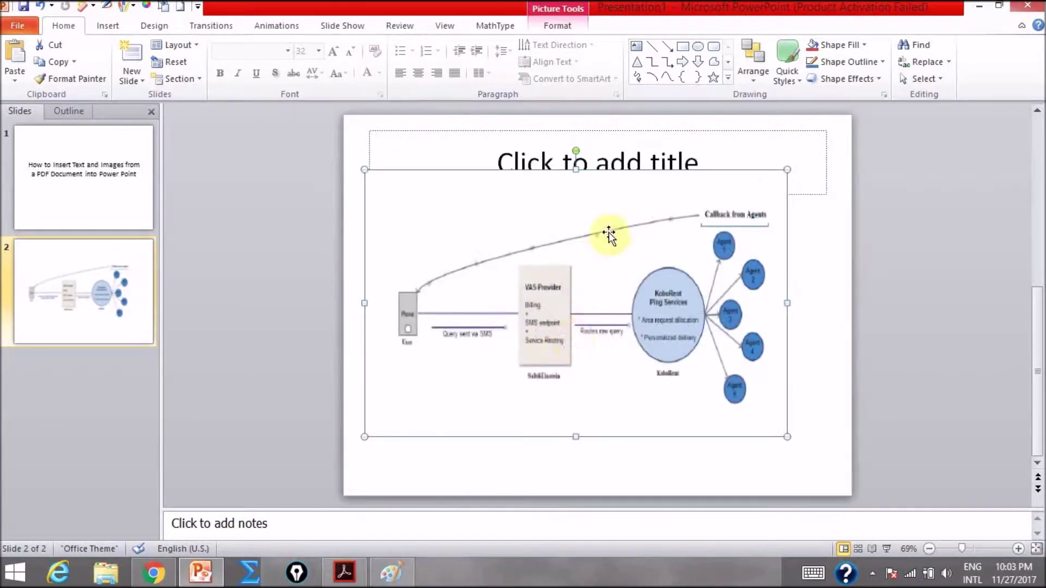
pyautogui.moveTo(595, 277); pyautogui.dragTo(621, 282)
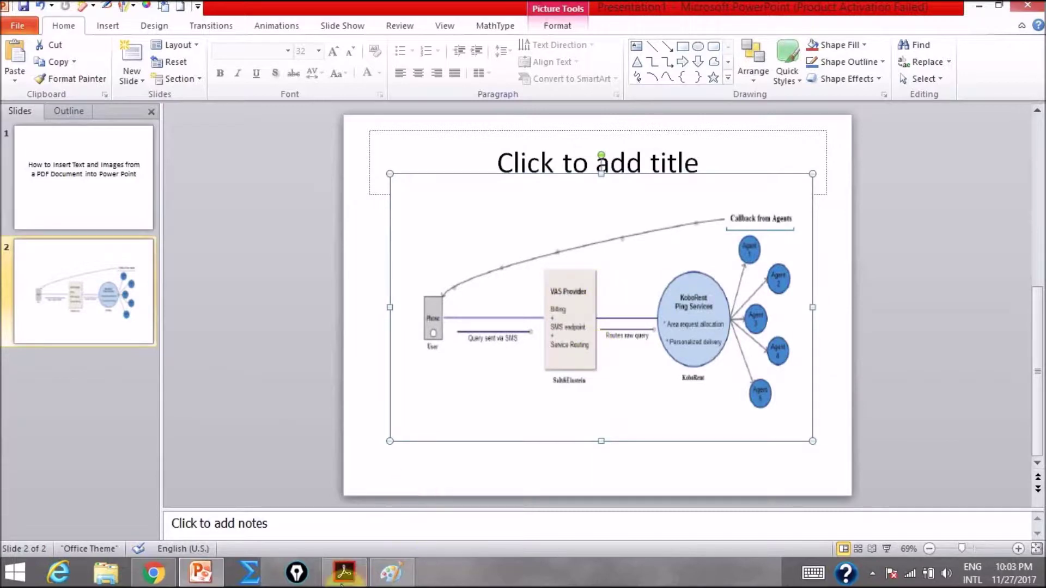
pyautogui.hotkey('alt', 'Tab')
pyautogui.scroll(-1, 433, 418)
pyautogui.scroll(-3, 433, 418)
pyautogui.scroll(-2, 409, 360)
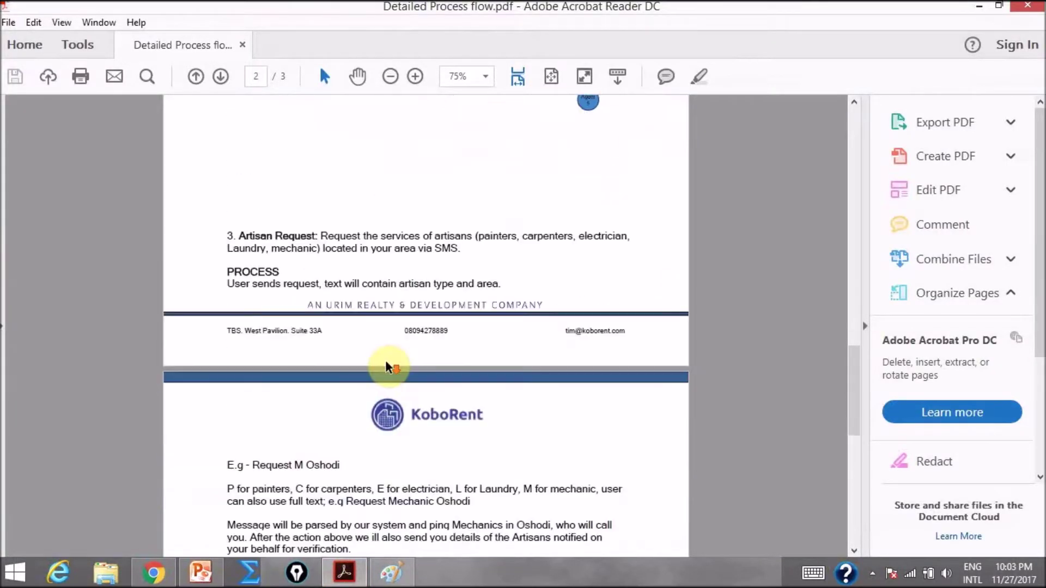
pyautogui.scroll(6, 438, 317)
pyautogui.scroll(3, 439, 318)
pyautogui.scroll(2, 425, 303)
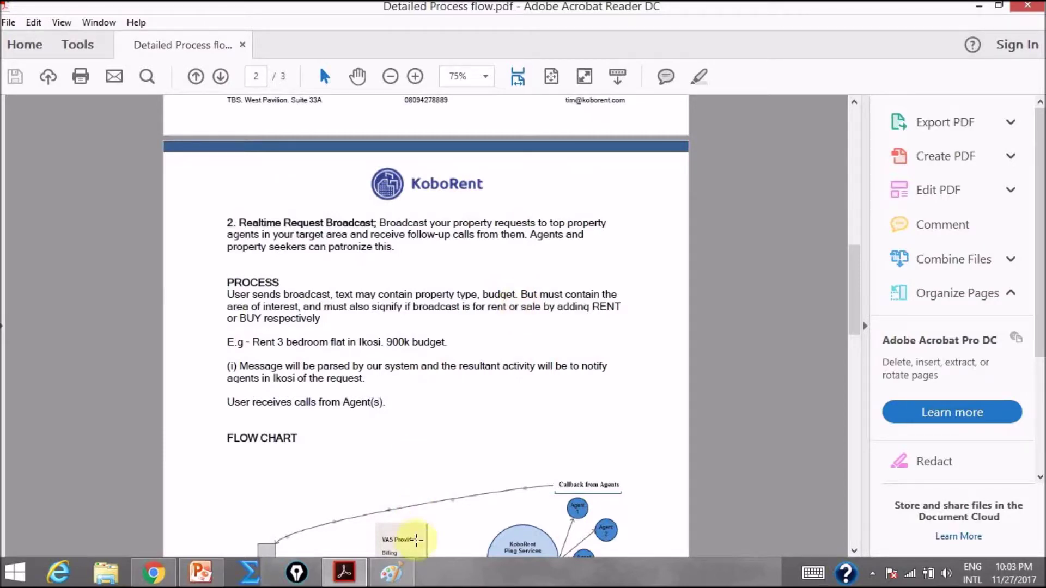
# Copy the KoboRent logo and process text region from the Paint screenshot
pyautogui.click(392, 574)
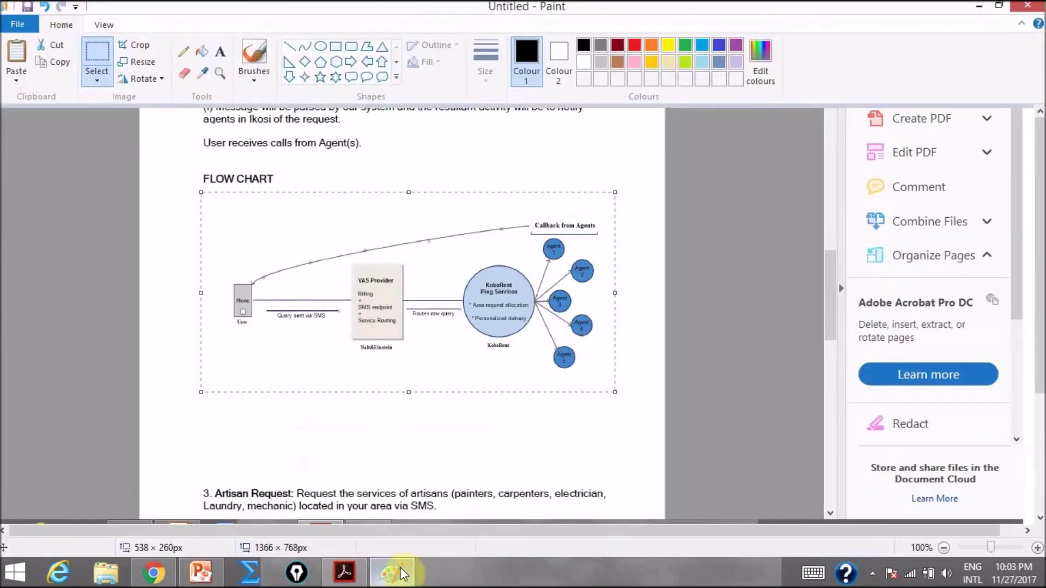
pyautogui.click(18, 57)
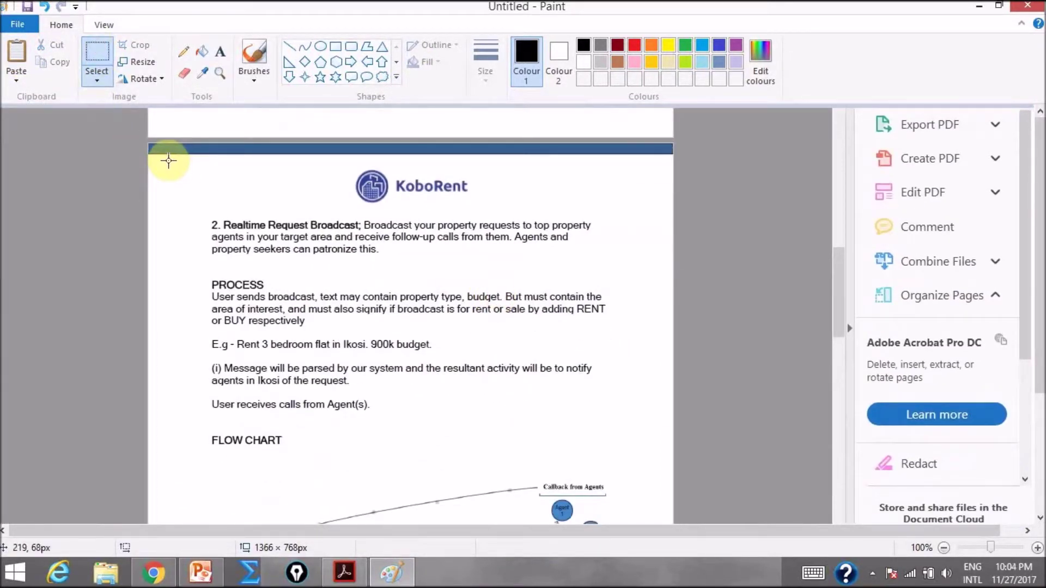
pyautogui.moveTo(169, 160)
pyautogui.mouseDown()
pyautogui.moveTo(633, 458)
pyautogui.moveTo(663, 425)
pyautogui.mouseUp()
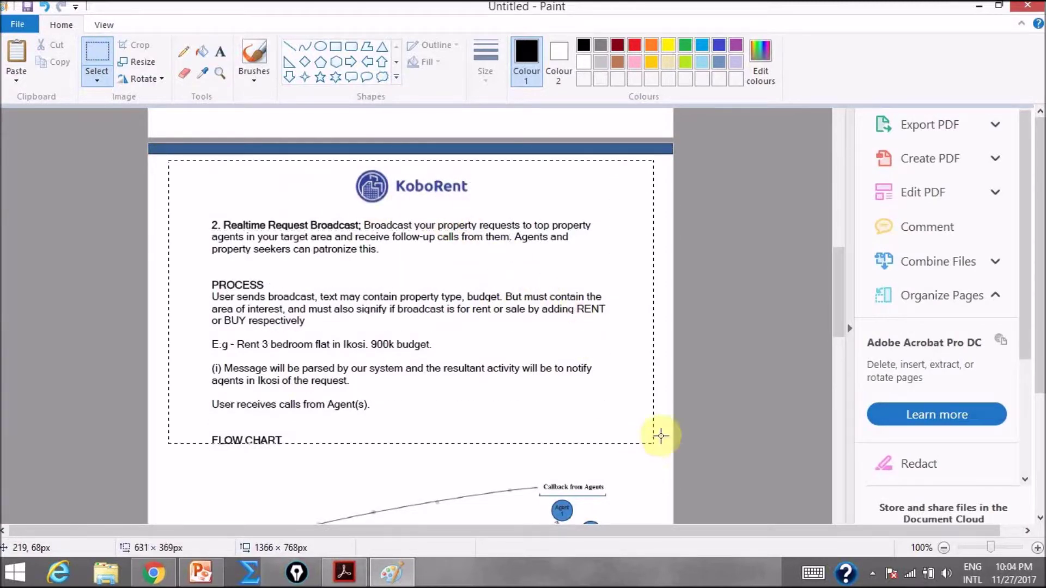
pyautogui.rightClick(559, 218)
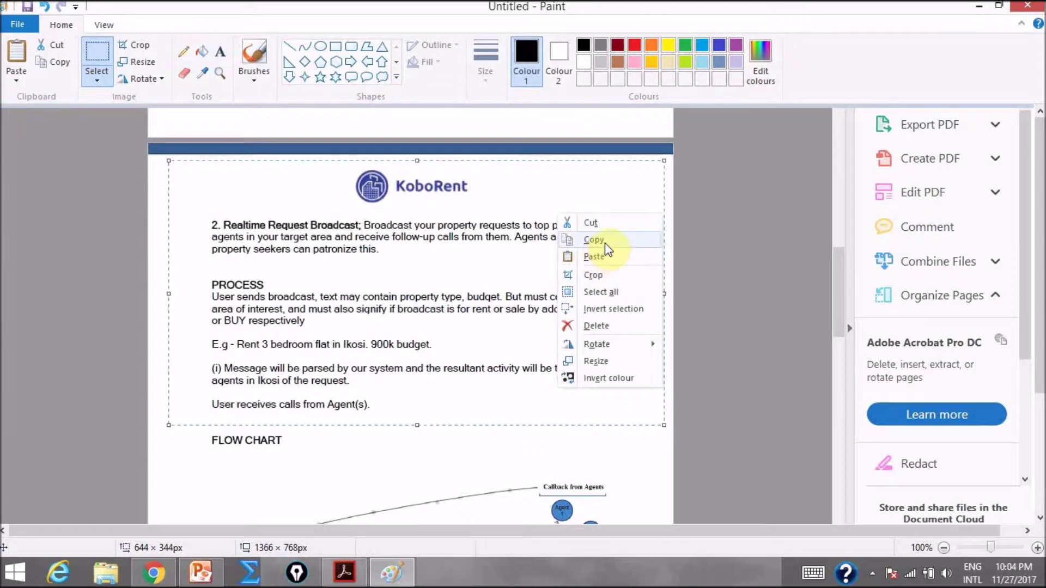
pyautogui.click(595, 239)
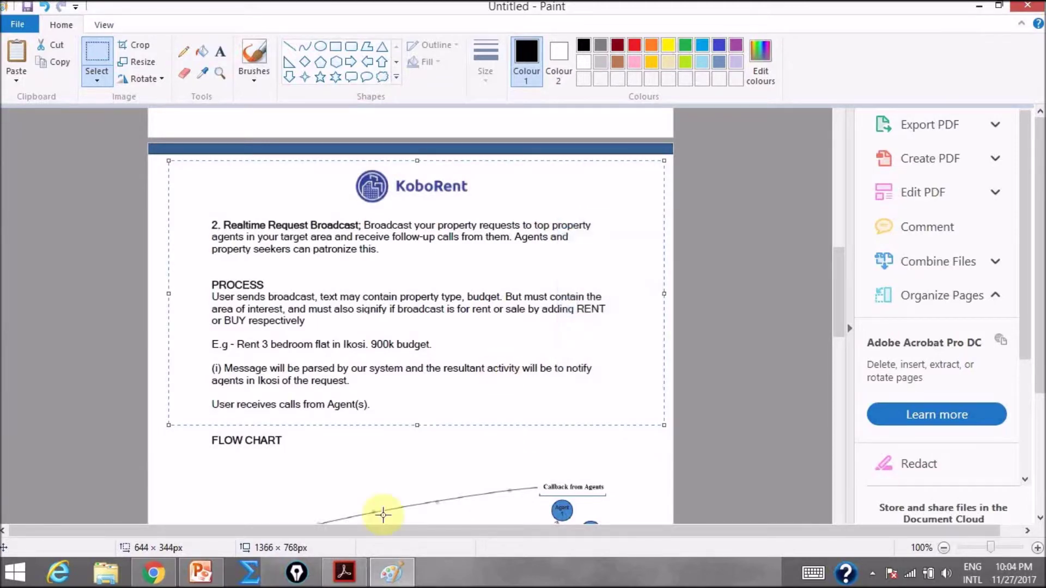
pyautogui.click(203, 572)
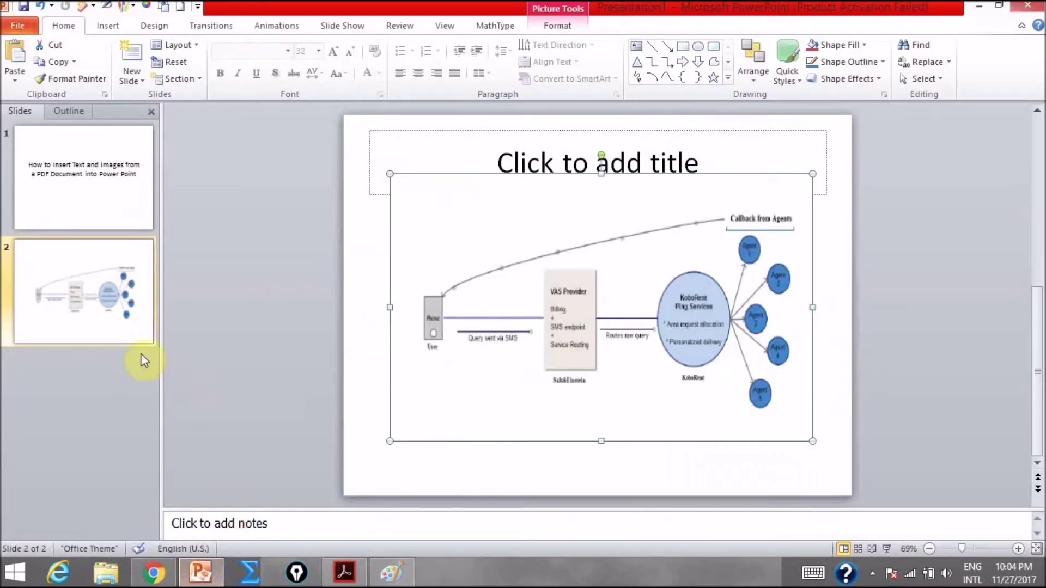
# Add slide 3, paste the KoboRent text screenshot, then enlarge it and move it up
pyautogui.click(131, 51)
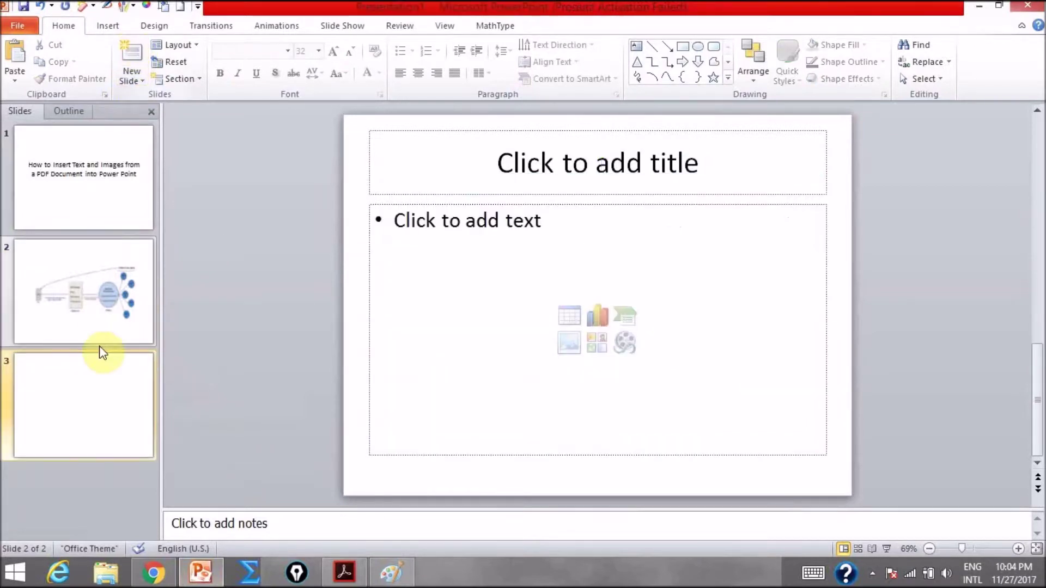
pyautogui.rightClick(352, 261)
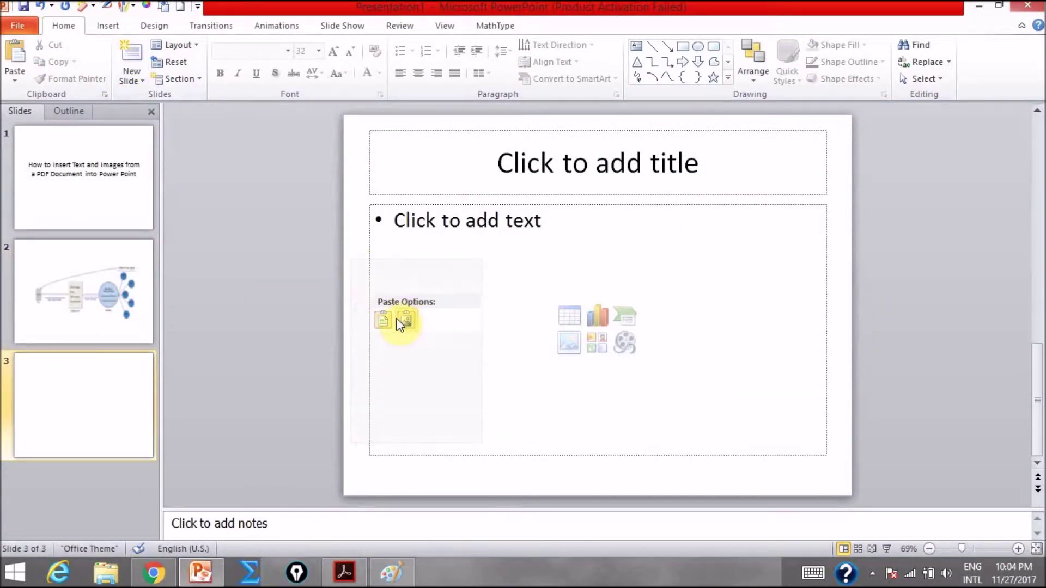
pyautogui.click(406, 319)
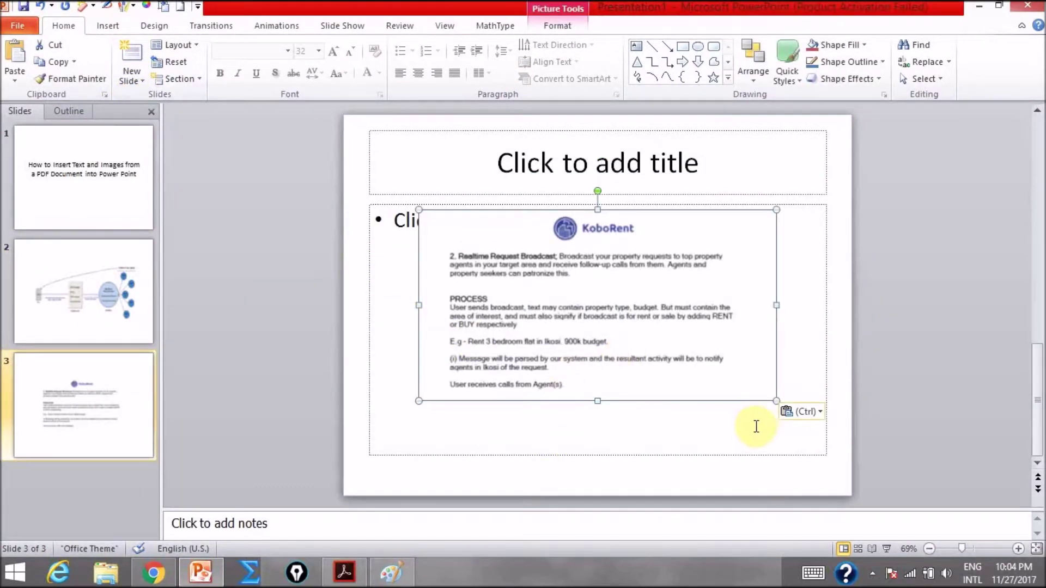
pyautogui.moveTo(776, 400); pyautogui.dragTo(808, 464)
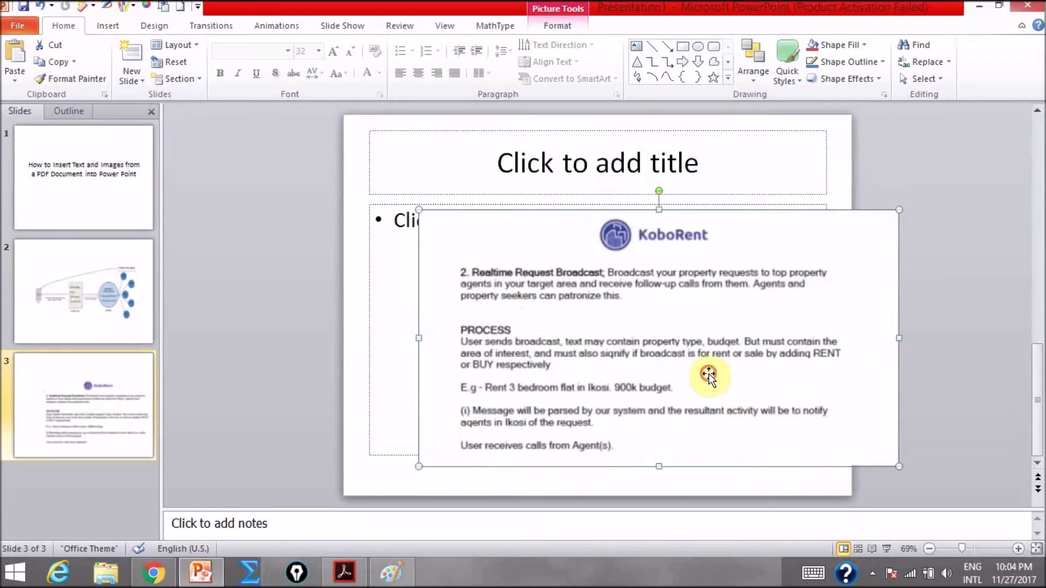
pyautogui.moveTo(703, 379); pyautogui.dragTo(627, 326)
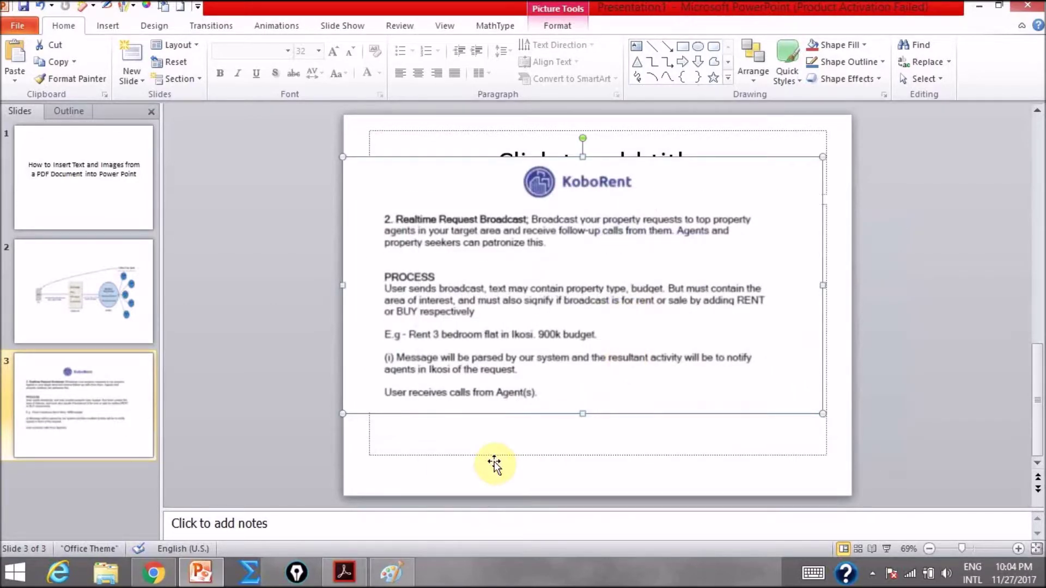
# Paste a second copy of the text screenshot, enlarge it and reposition it
pyautogui.rightClick(476, 462)
pyautogui.click(510, 336)
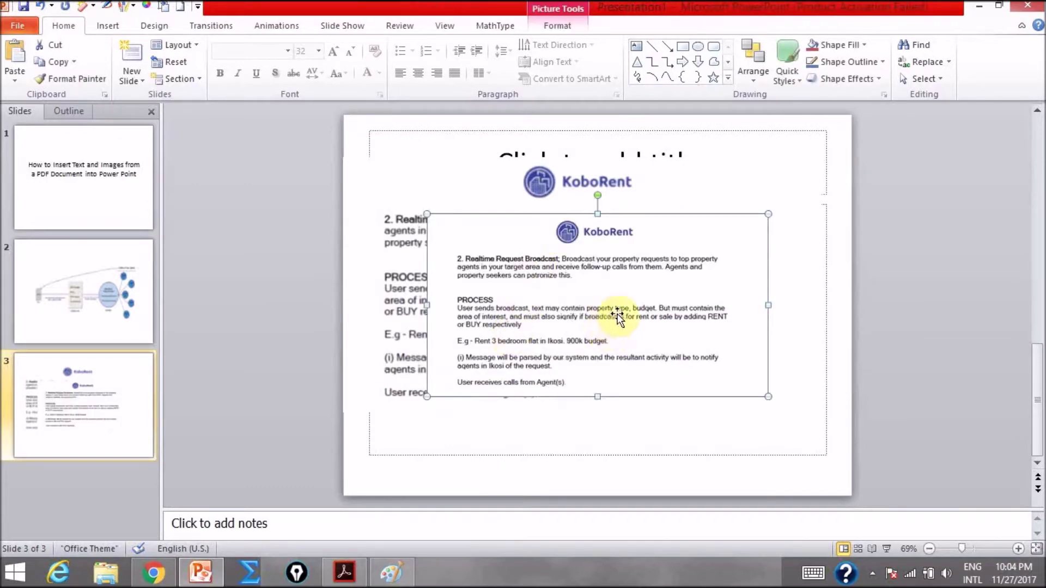
pyautogui.moveTo(766, 397); pyautogui.dragTo(776, 444)
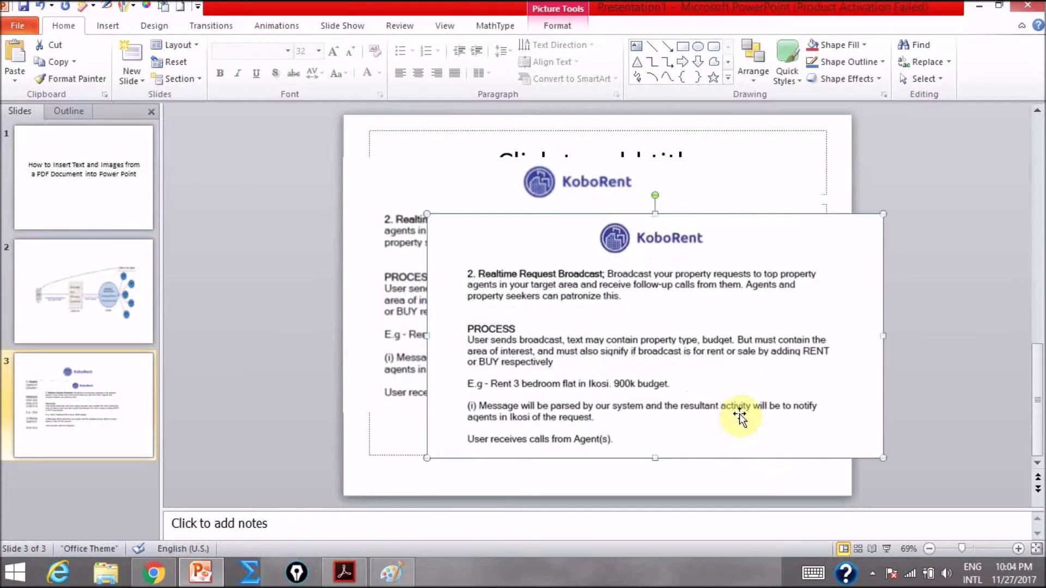
pyautogui.moveTo(625, 319)
pyautogui.mouseDown()
pyautogui.moveTo(644, 391)
pyautogui.moveTo(670, 433)
pyautogui.mouseUp()
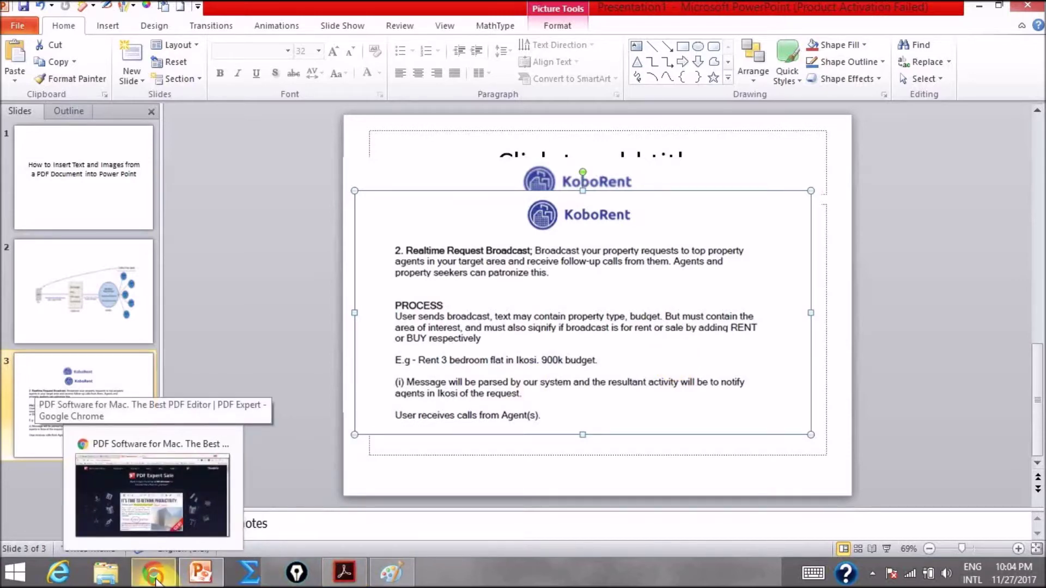
pyautogui.click(153, 575)
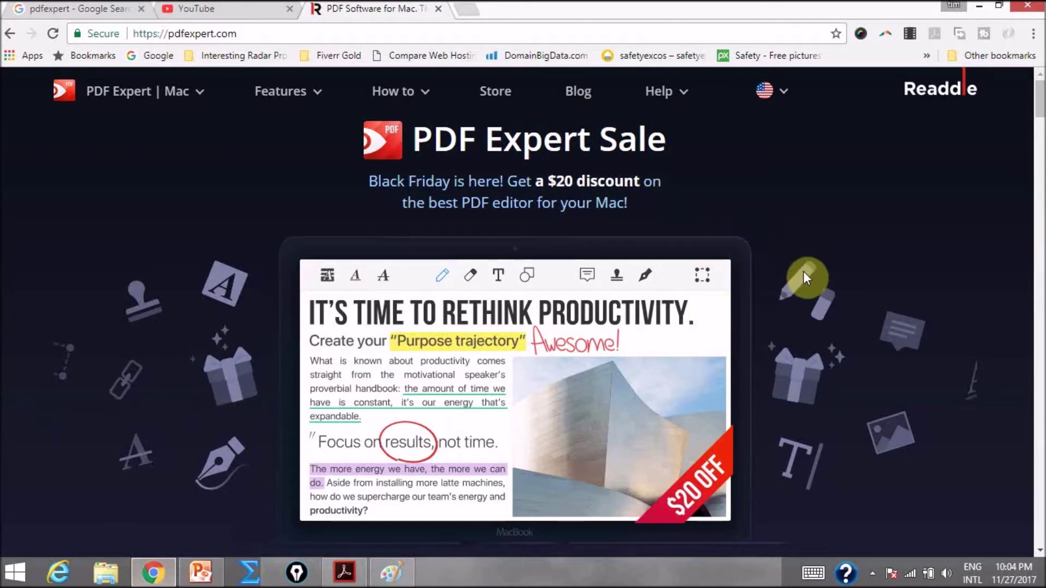
pyautogui.scroll(-5, 804, 272)
pyautogui.scroll(-5, 804, 271)
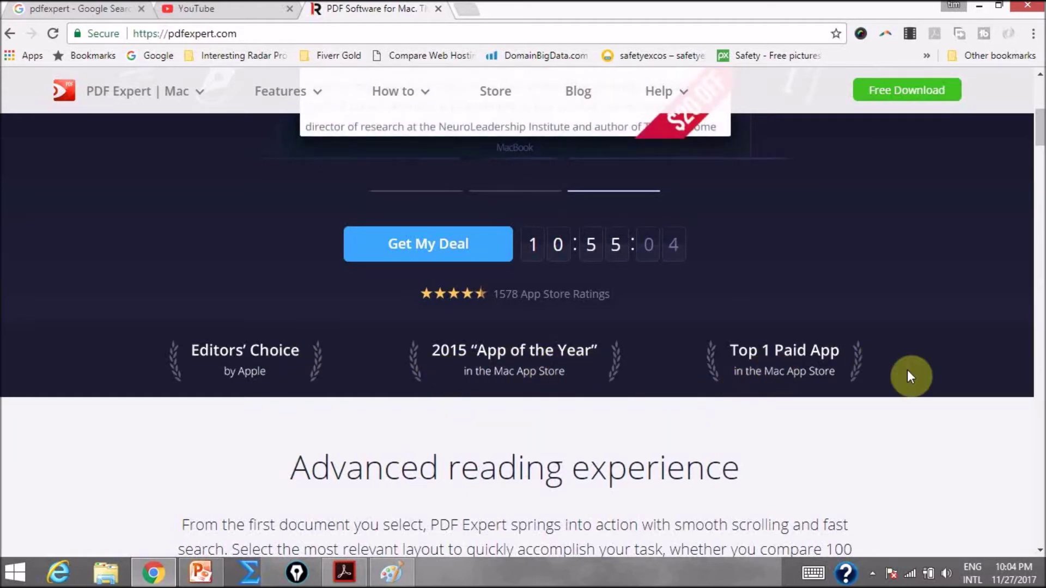
pyautogui.scroll(-3, 908, 377)
pyautogui.scroll(-5, 907, 382)
pyautogui.scroll(-5, 907, 382)
pyautogui.scroll(-5, 910, 379)
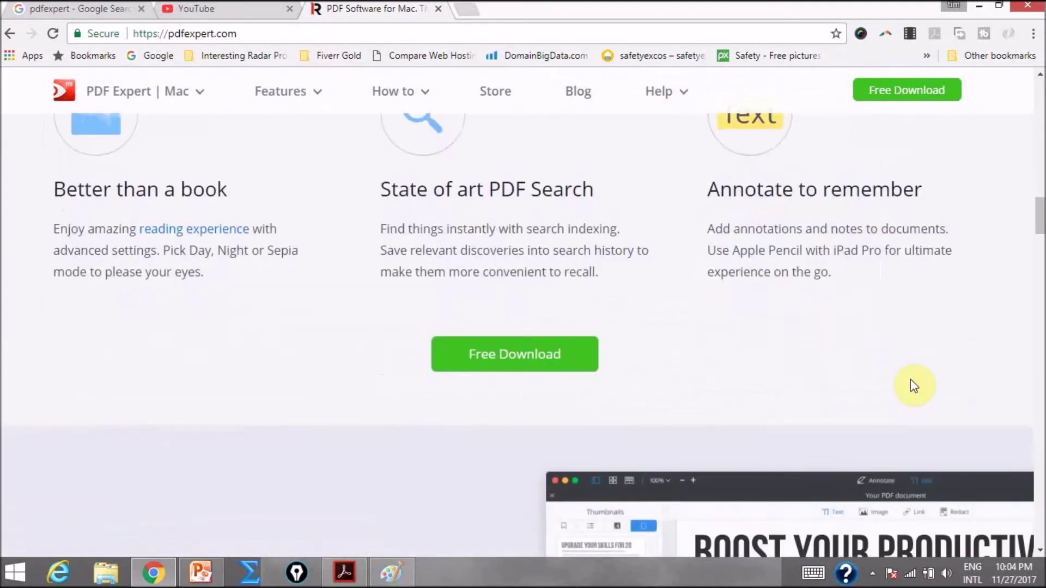
pyautogui.scroll(-5, 911, 379)
pyautogui.scroll(-5, 910, 380)
pyautogui.scroll(-5, 911, 377)
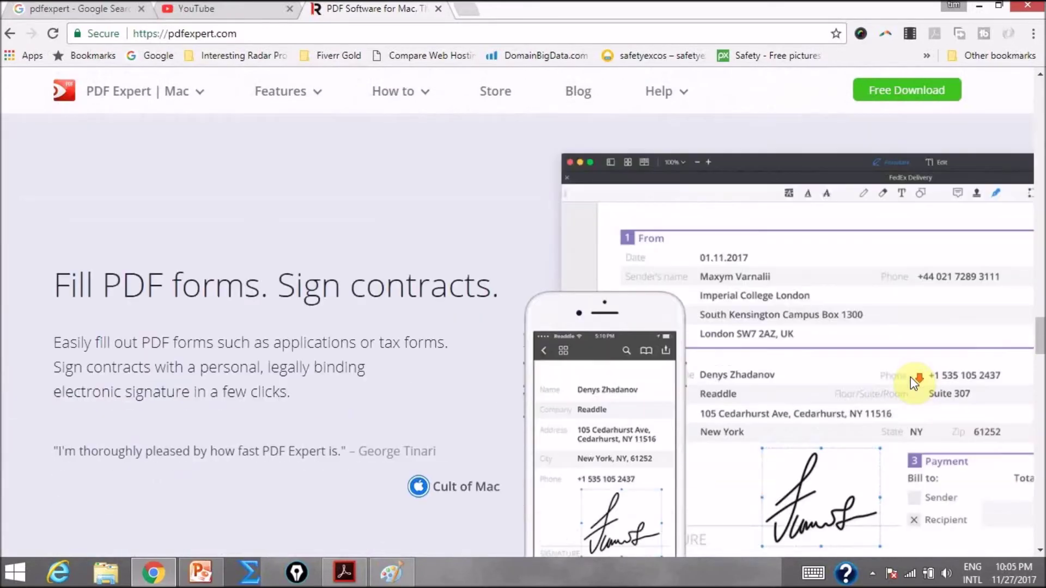
pyautogui.scroll(-1, 910, 376)
pyautogui.scroll(2, 368, 245)
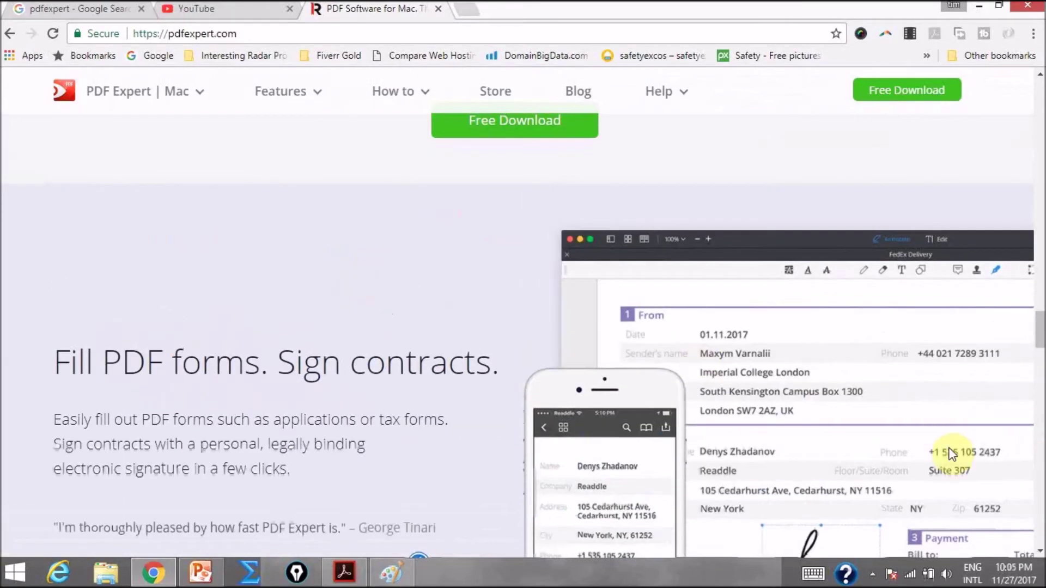
pyautogui.scroll(-2, 711, 418)
pyautogui.scroll(-1, 715, 422)
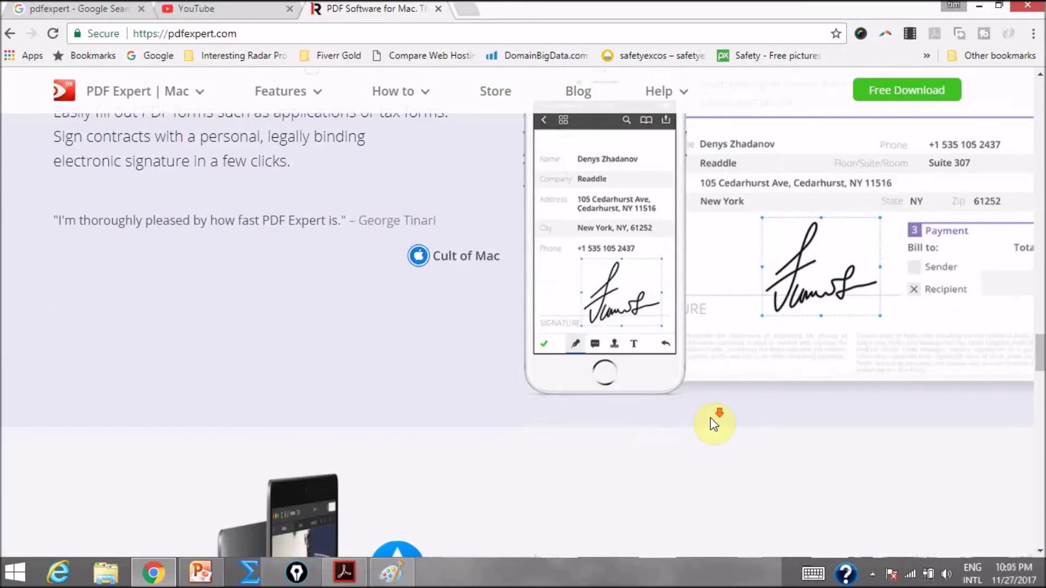
pyautogui.scroll(-3, 713, 421)
pyautogui.scroll(6, 713, 421)
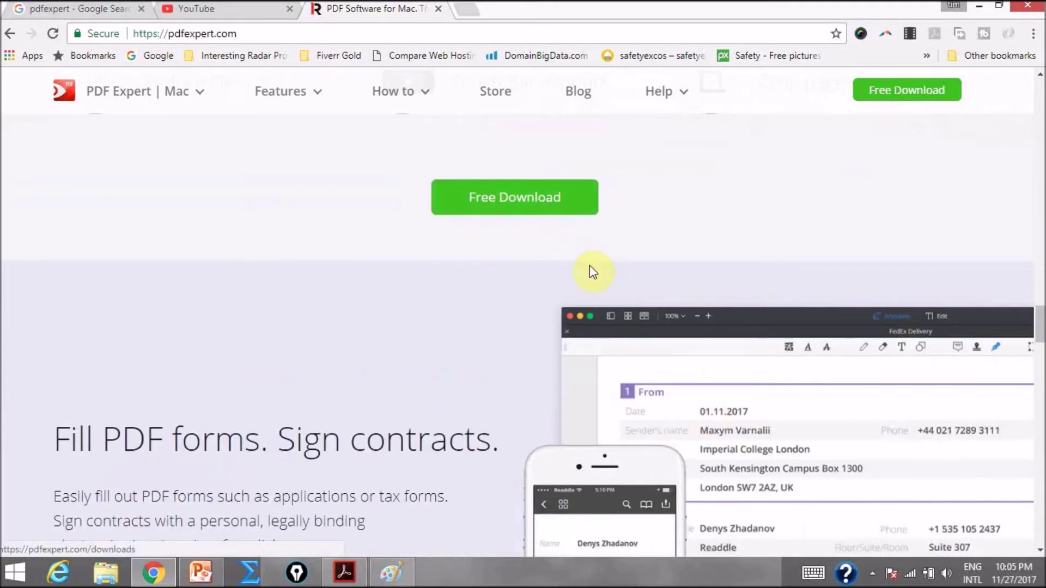
# Scroll the PDF Expert homepage down to the Edit PDFs section
pyautogui.middleClick(639, 299)
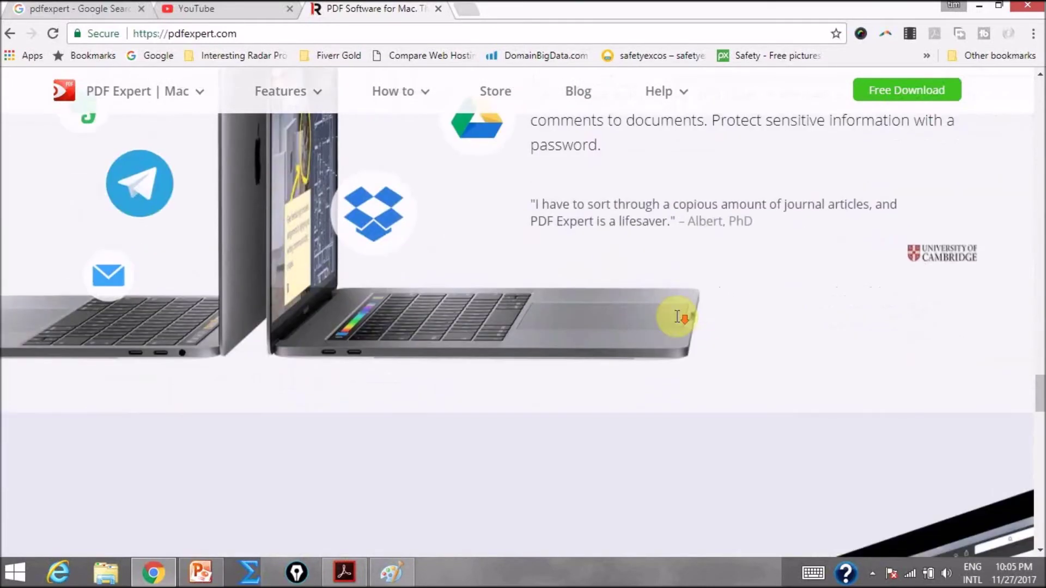
pyautogui.click(679, 317)
pyautogui.scroll(-5, 675, 316)
pyautogui.scroll(-5, 676, 317)
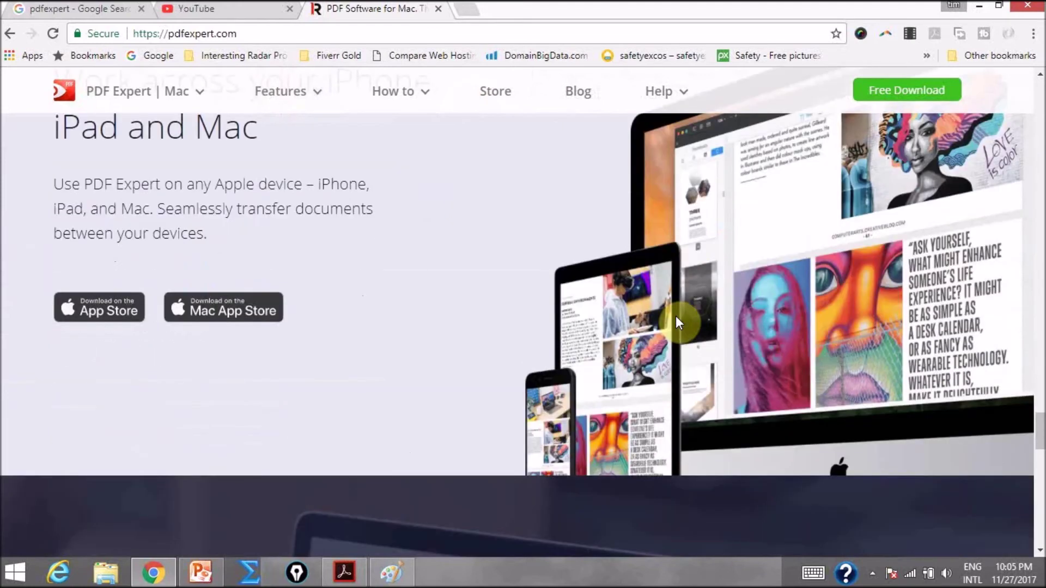
pyautogui.scroll(-2, 676, 316)
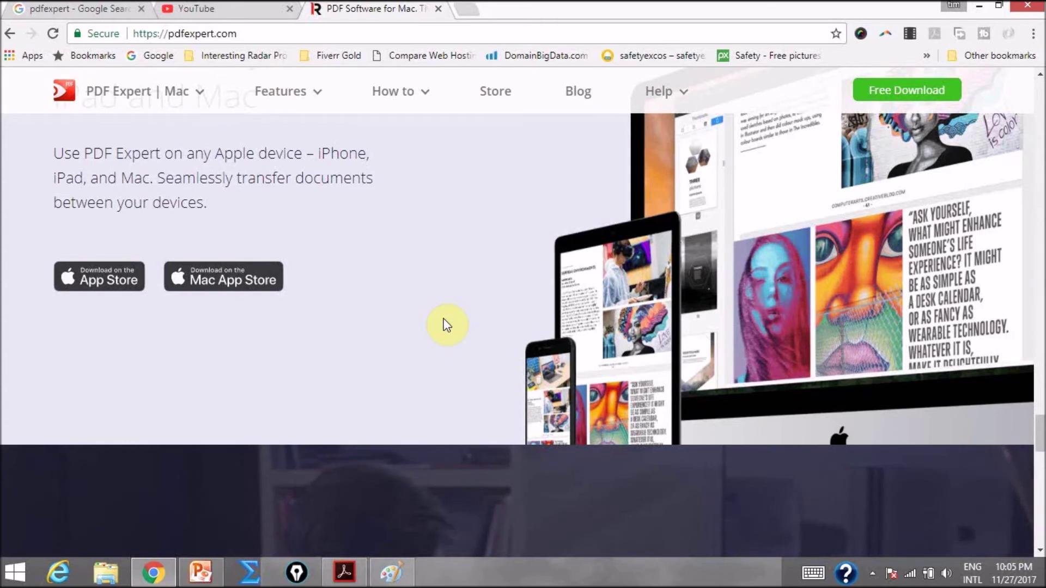
pyautogui.scroll(4, 447, 325)
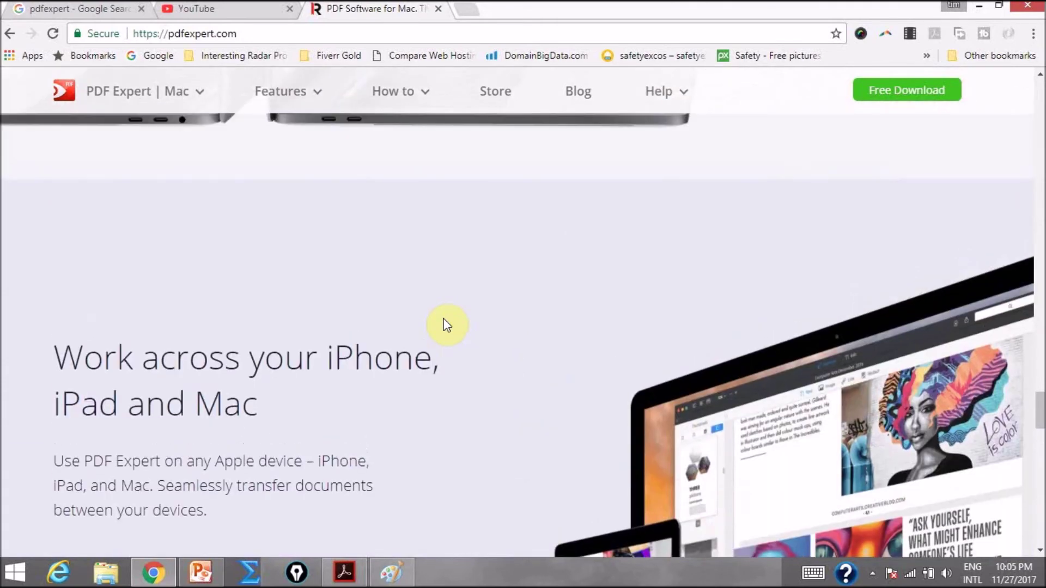
pyautogui.scroll(5, 447, 324)
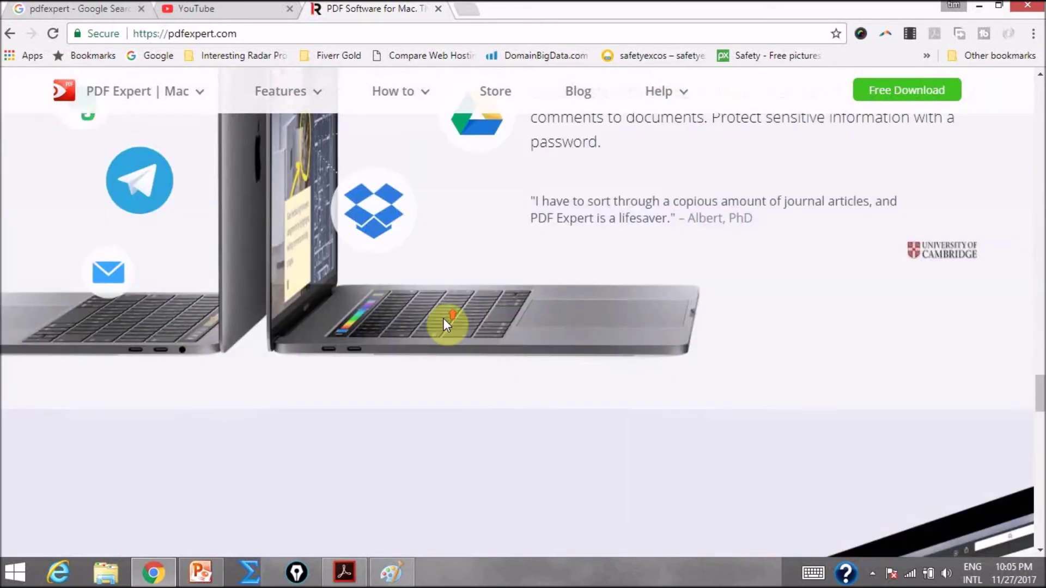
pyautogui.scroll(3, 447, 324)
pyautogui.scroll(5, 447, 325)
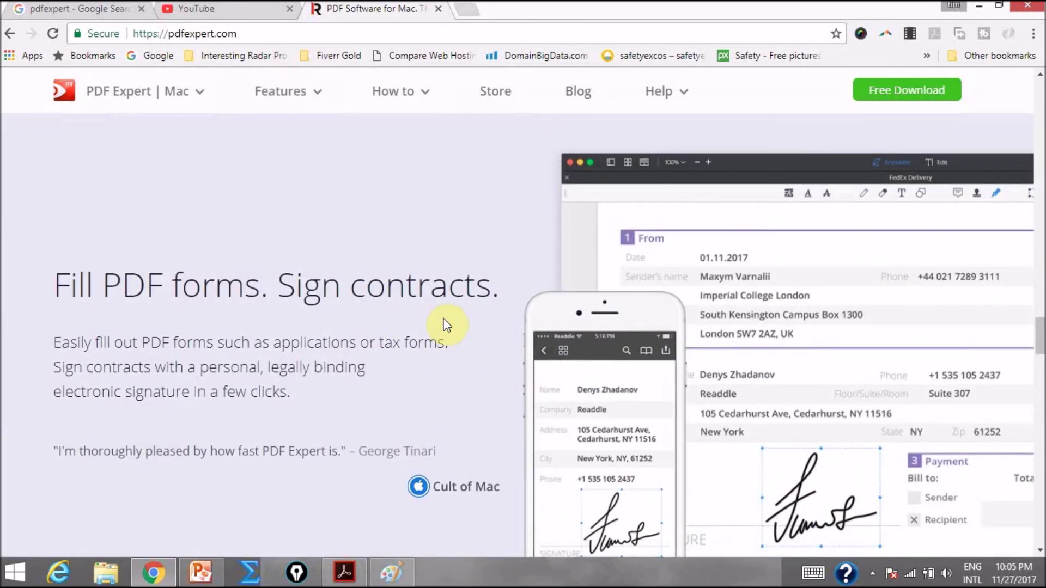
pyautogui.scroll(5, 447, 325)
pyautogui.scroll(4, 448, 324)
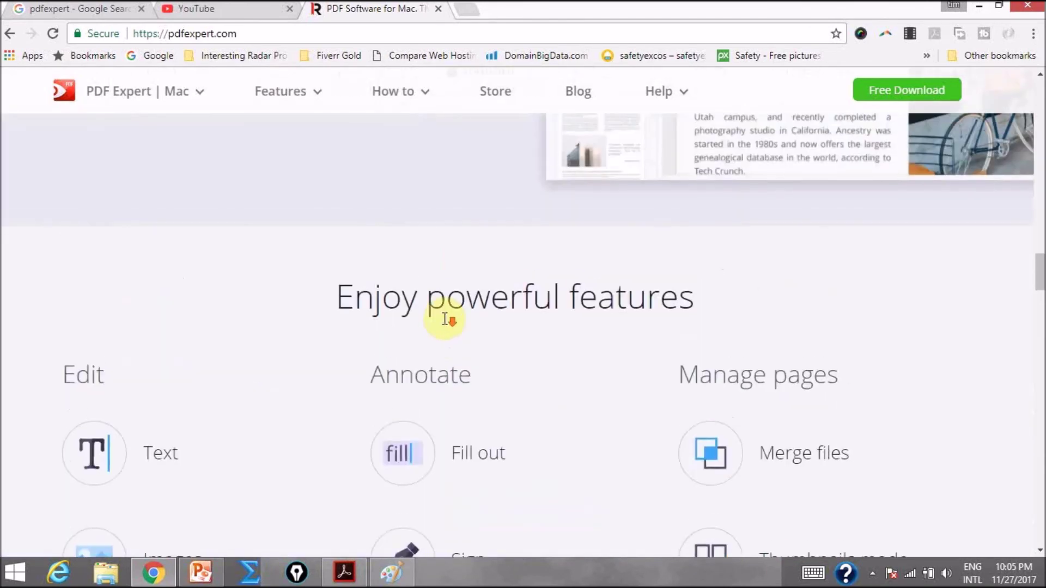
pyautogui.scroll(4, 447, 325)
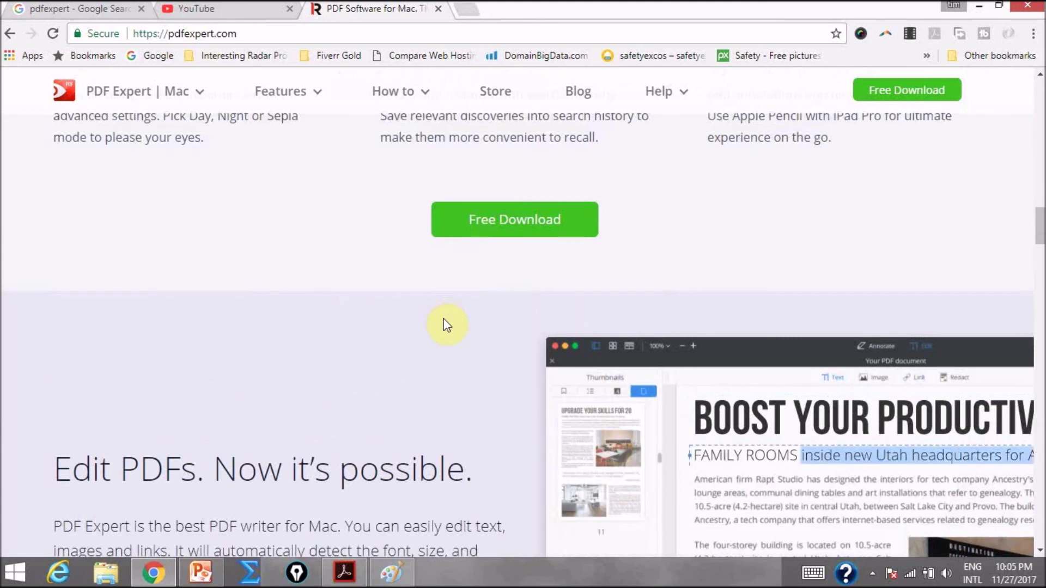